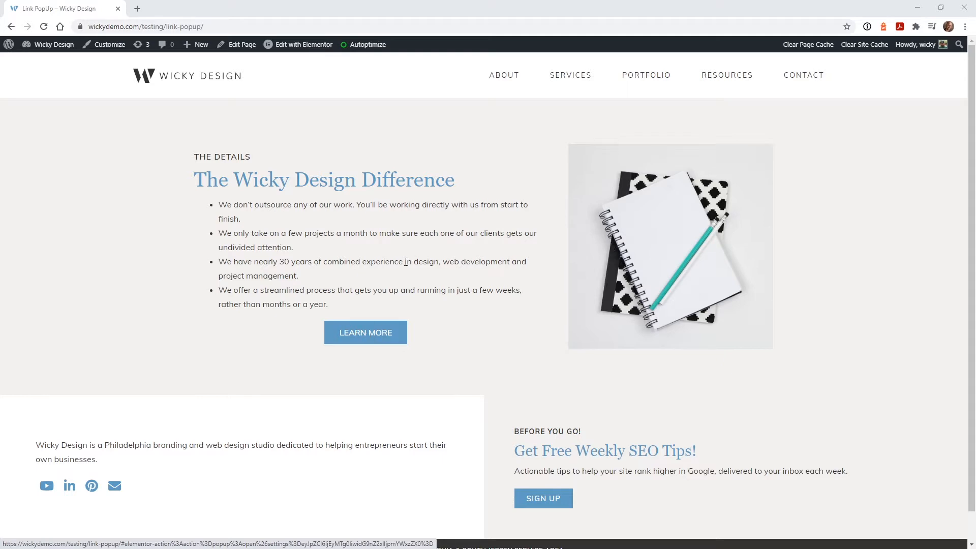
Step: Test the Learn More button on the demo page by opening and dismissing its holiday popup
click(382, 339)
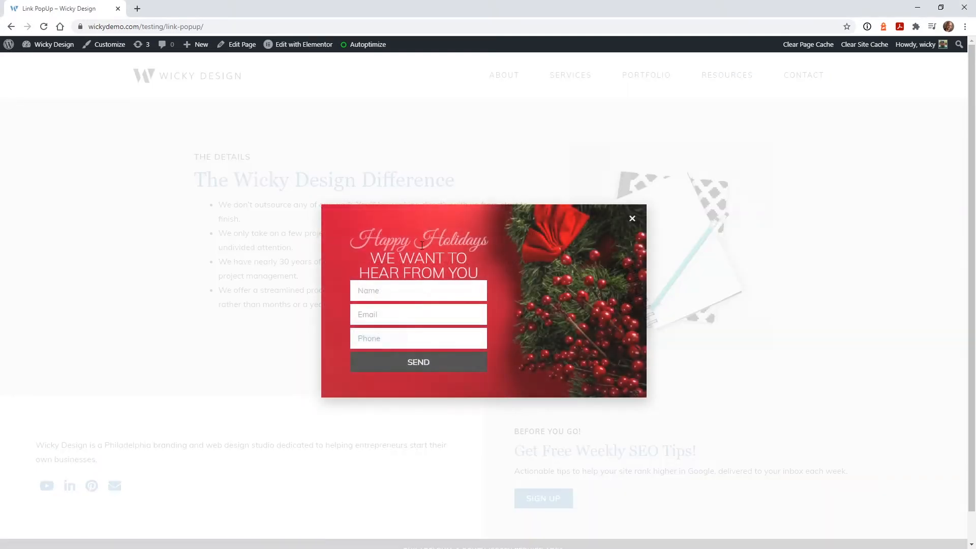
click(239, 298)
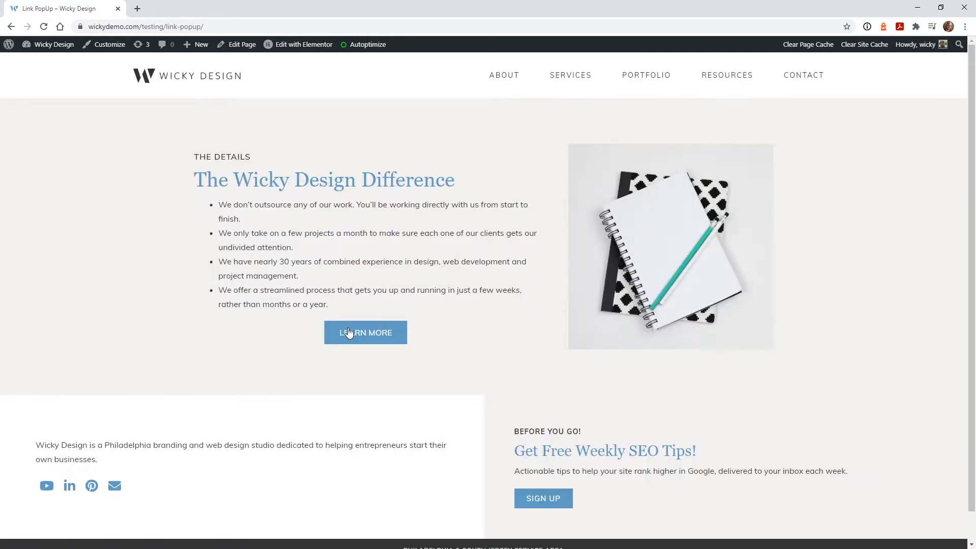
click(586, 189)
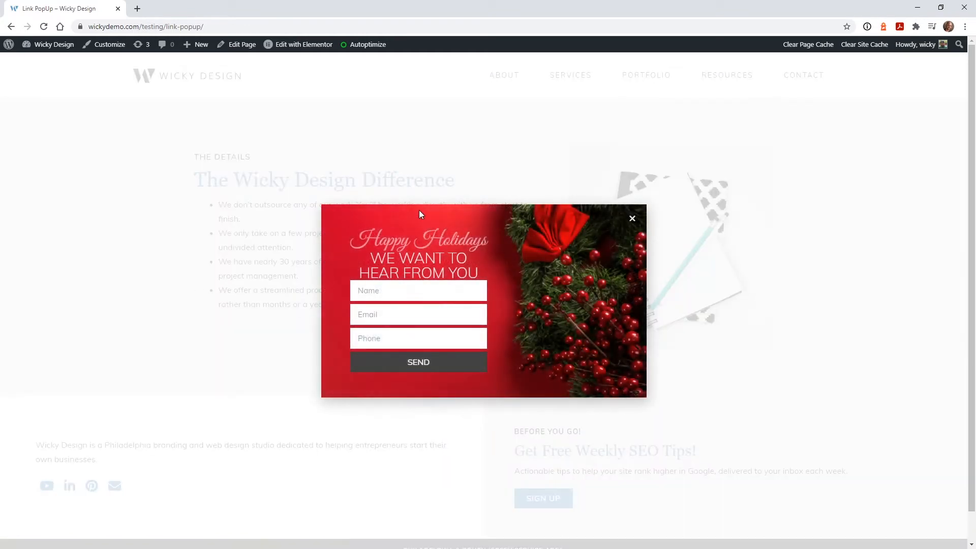
click(841, 259)
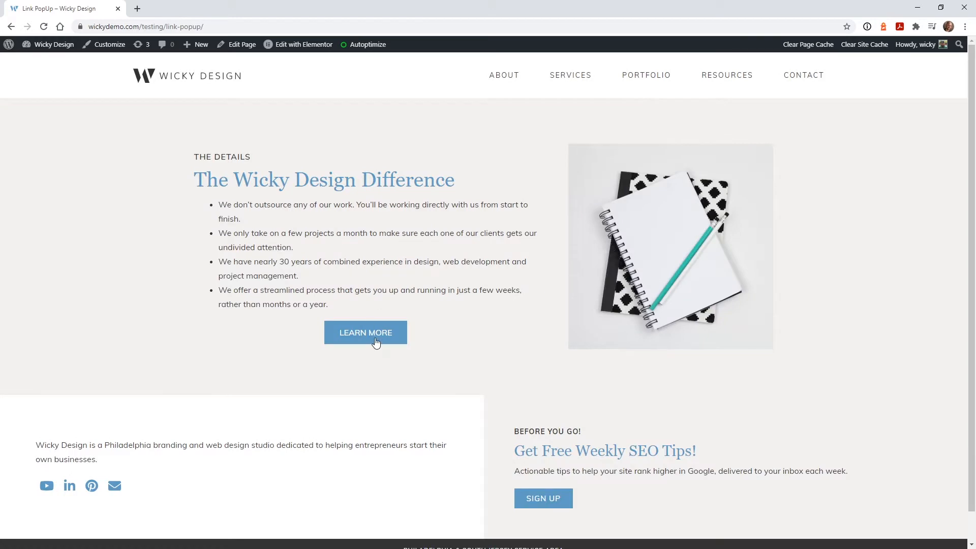
click(374, 336)
click(232, 285)
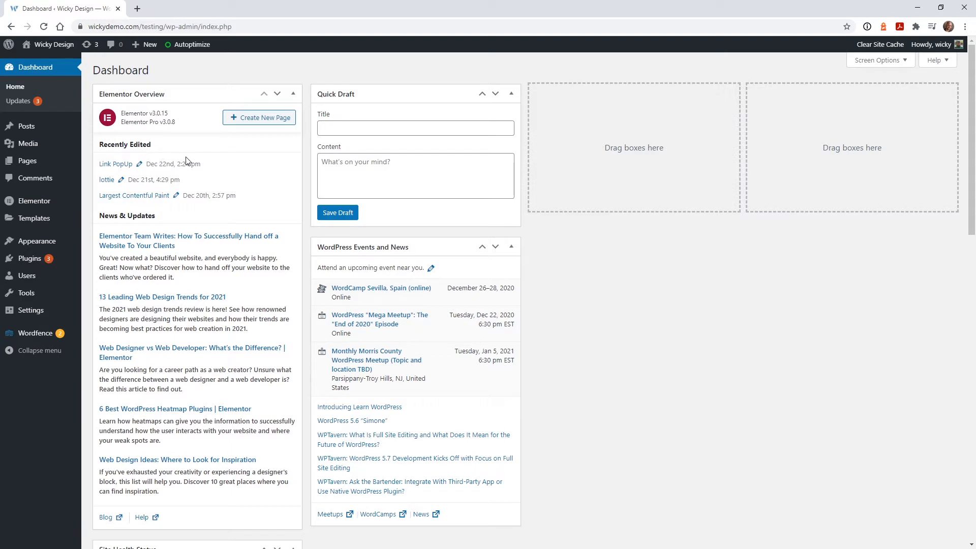
Step: Create a new template of type Popup named "Popup Link" from the site's popup templates
mouse_move(81, 220)
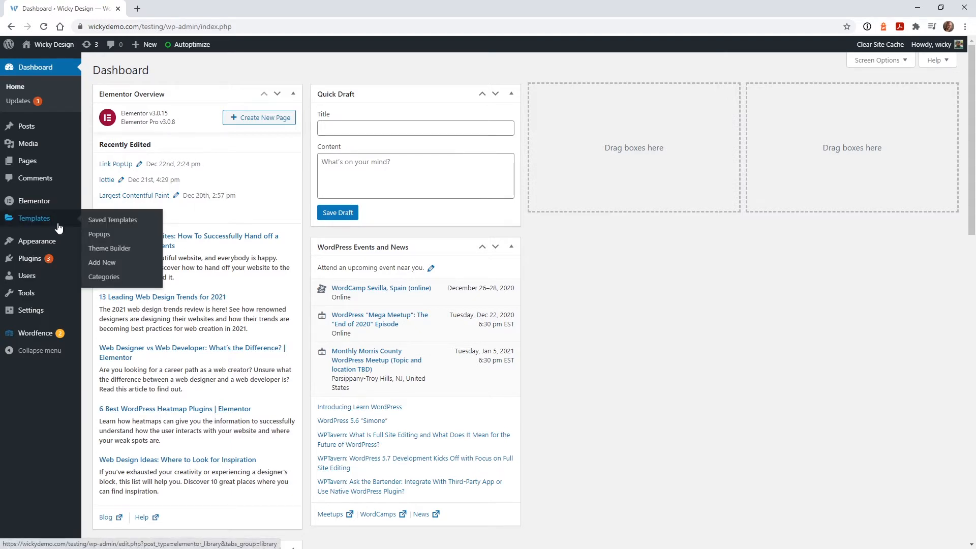
click(99, 235)
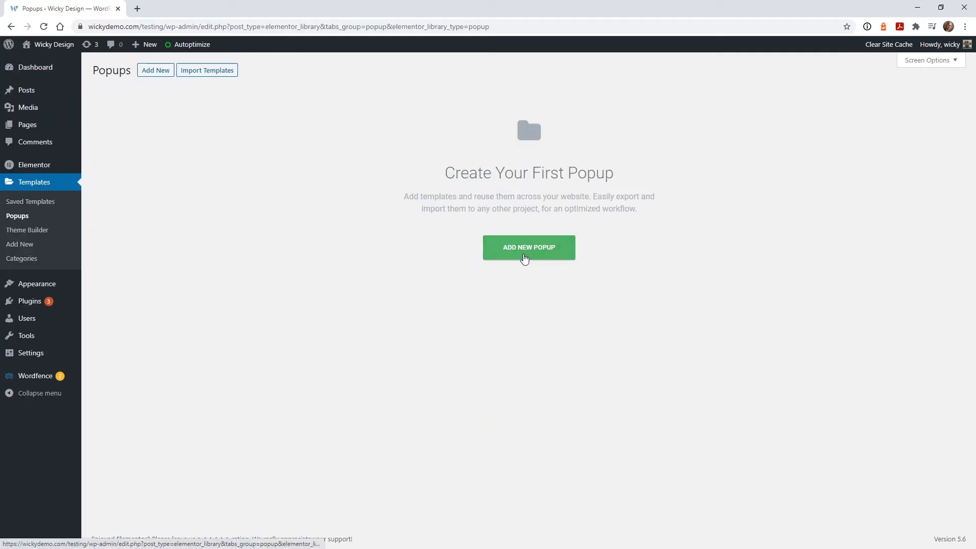
click(524, 258)
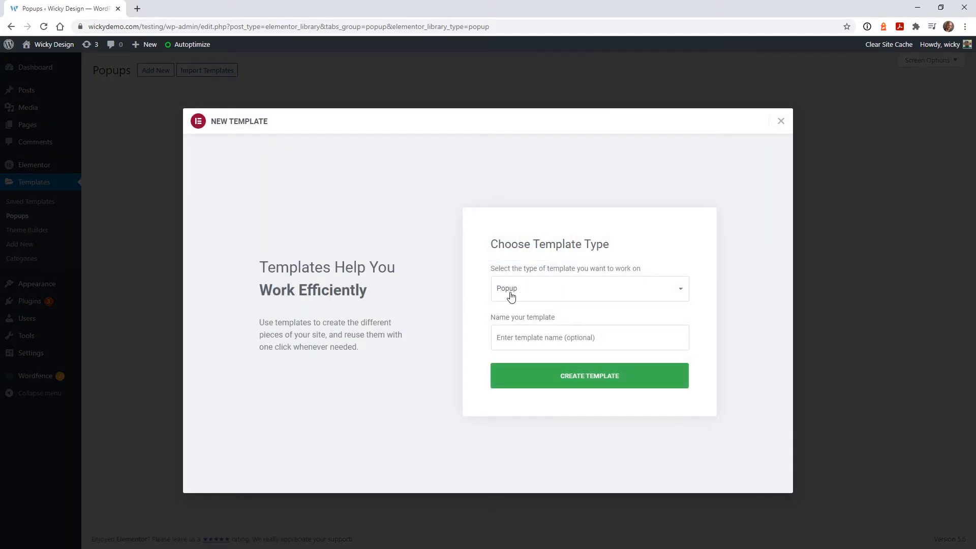
click(545, 338)
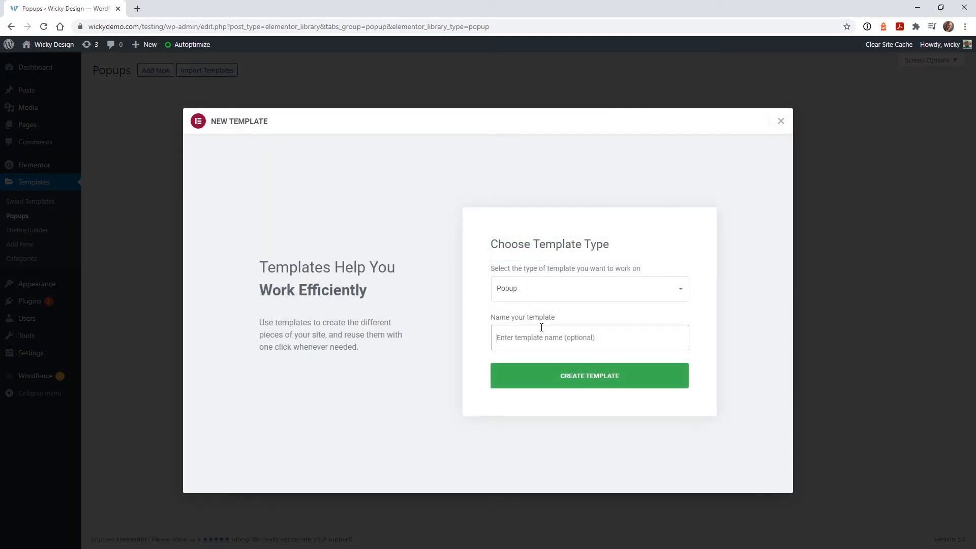
text(Po)
text(pup Limn)
click(598, 385)
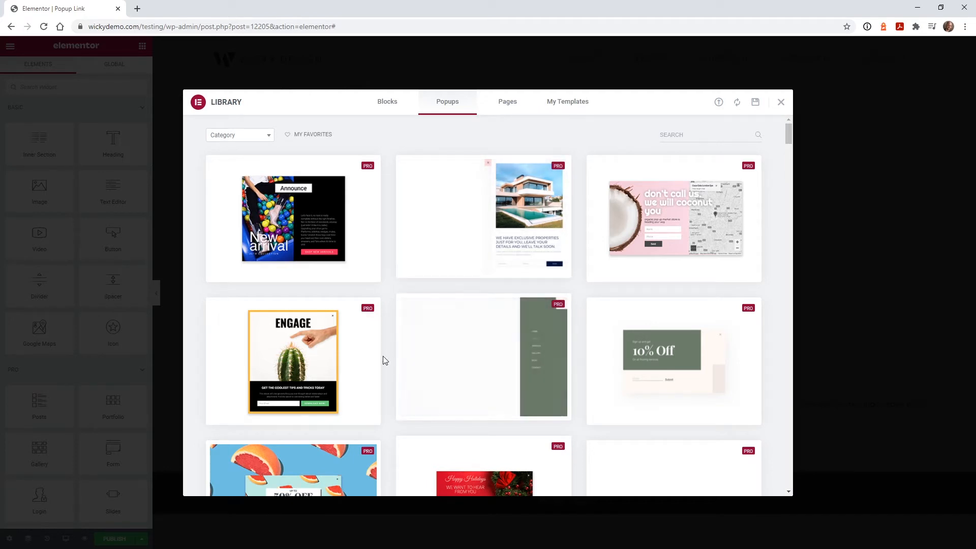
Step: Insert the red Happy Holidays "We want to hear from you" contact form popup from the template library
scroll(385, 361, down, 2)
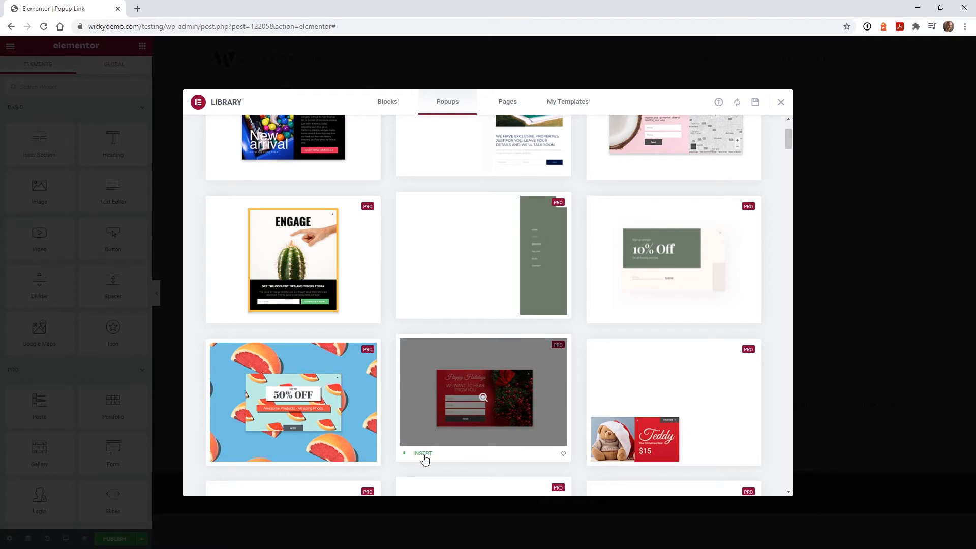
click(423, 454)
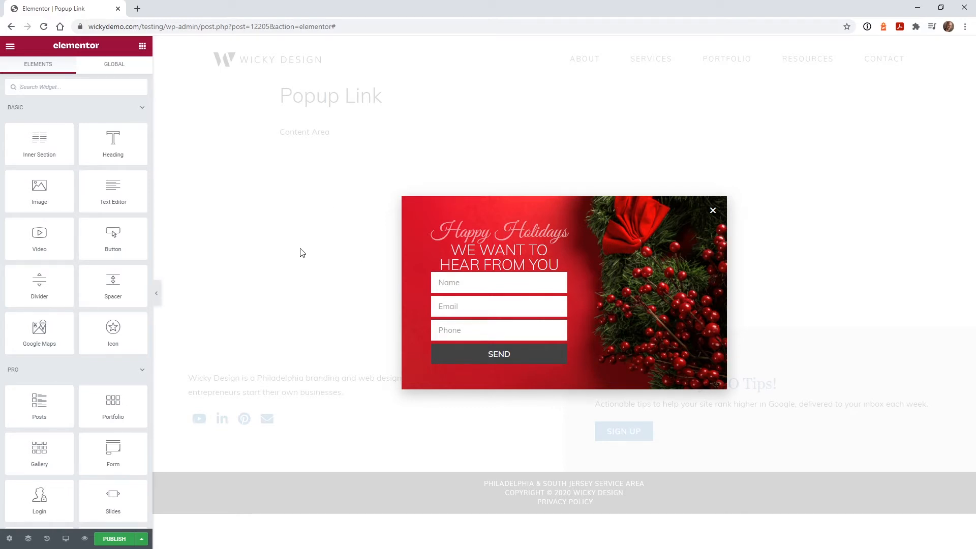
Step: Open the popup settings and try the left and right horizontal positions, returning the popup to center
click(8, 539)
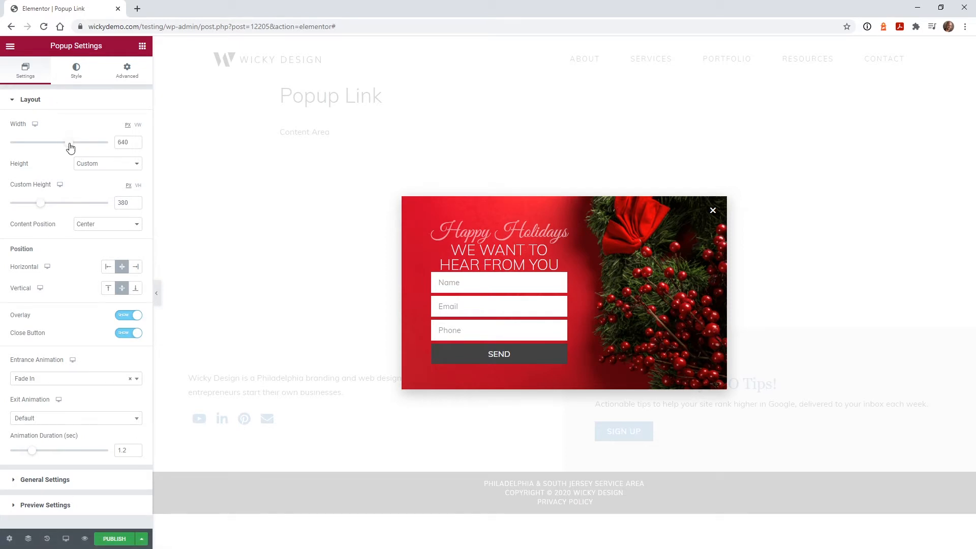
drag(69, 144, 69, 143)
click(109, 267)
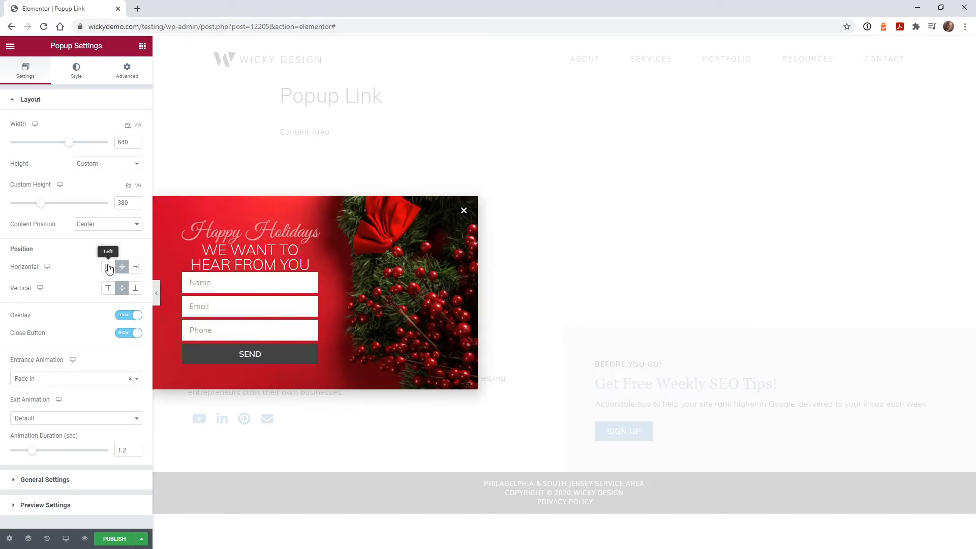
click(122, 267)
click(136, 267)
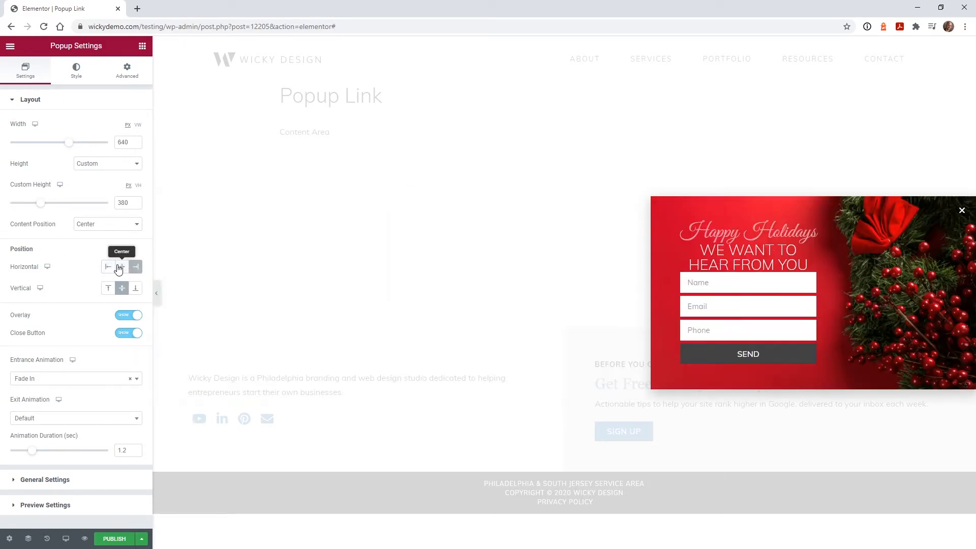
click(122, 267)
Step: Try the top and bottom vertical positions and hiding the close button, restoring the center position and the shown button
click(109, 288)
click(135, 288)
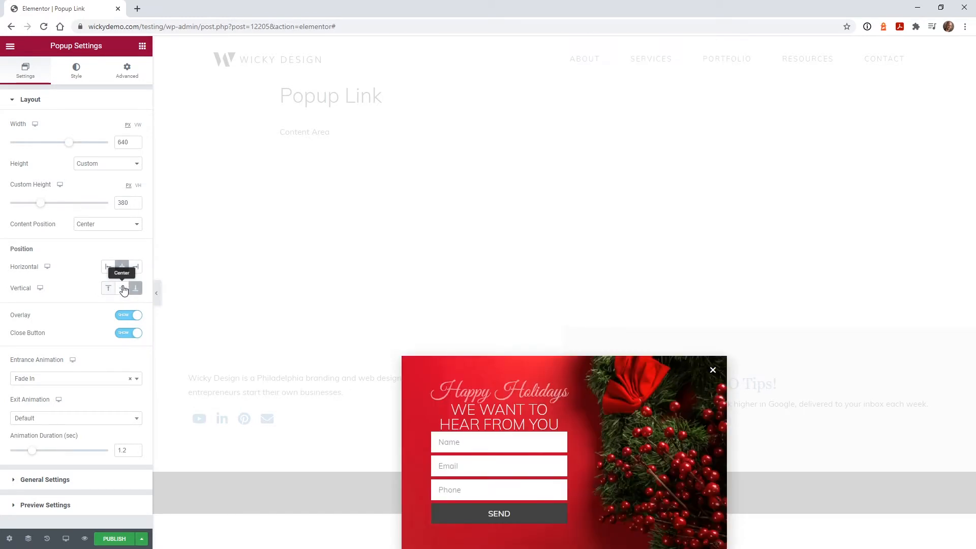
click(122, 289)
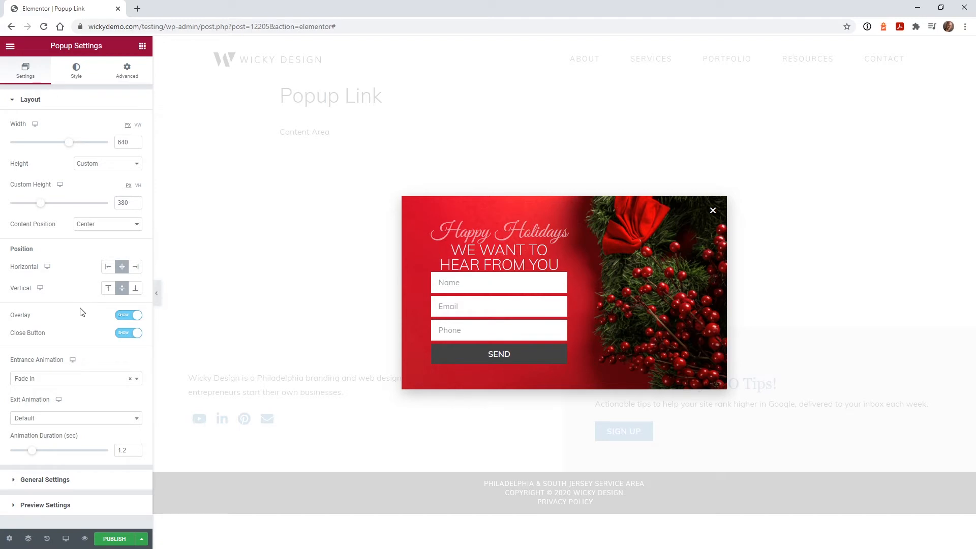
click(125, 335)
click(125, 336)
Step: Examine the popup's entrance animation choices, its general and preview settings, and its background style options
click(68, 378)
scroll(83, 443, down, 10)
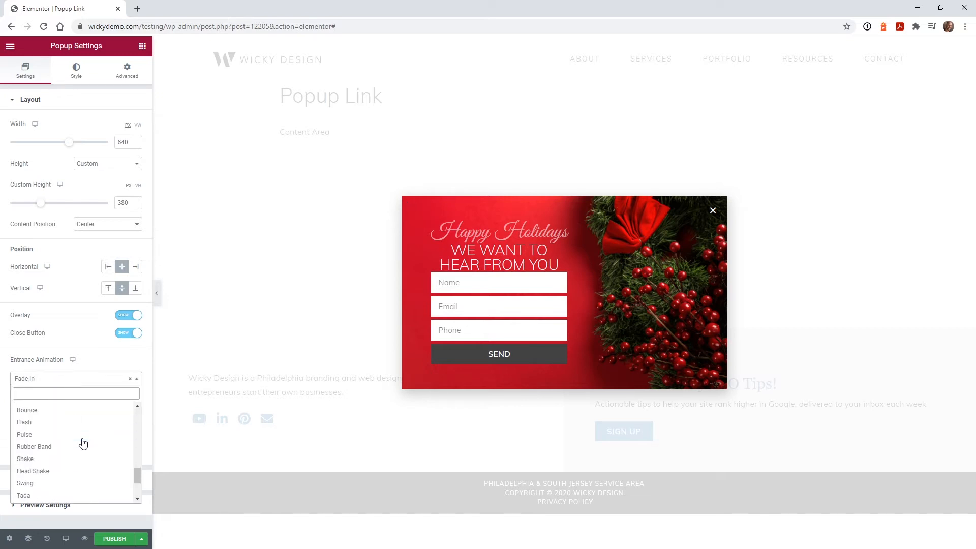
scroll(80, 443, up, 10)
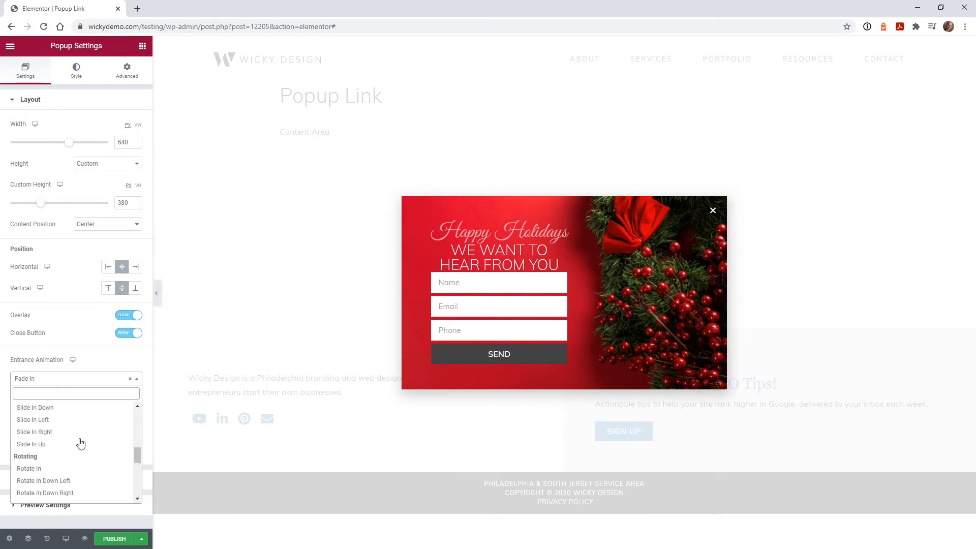
click(52, 378)
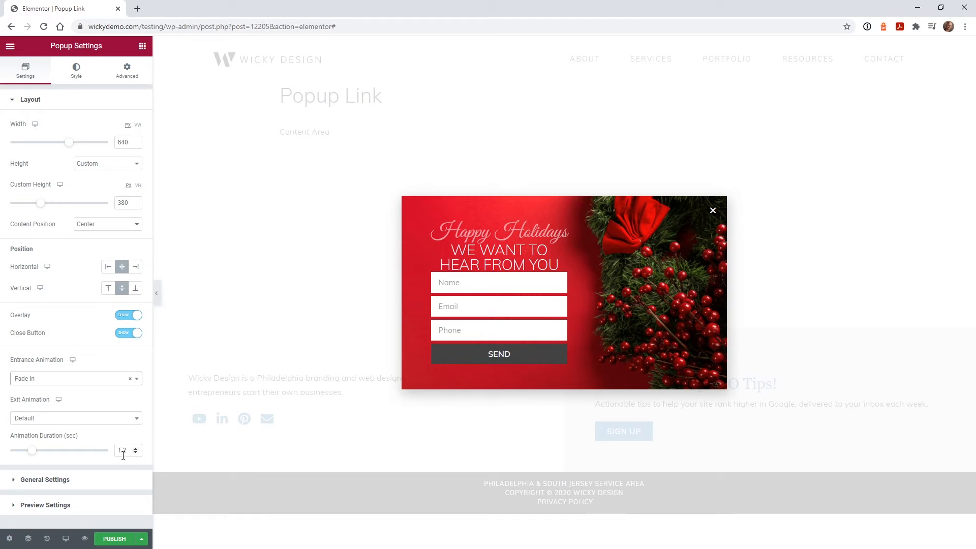
click(62, 481)
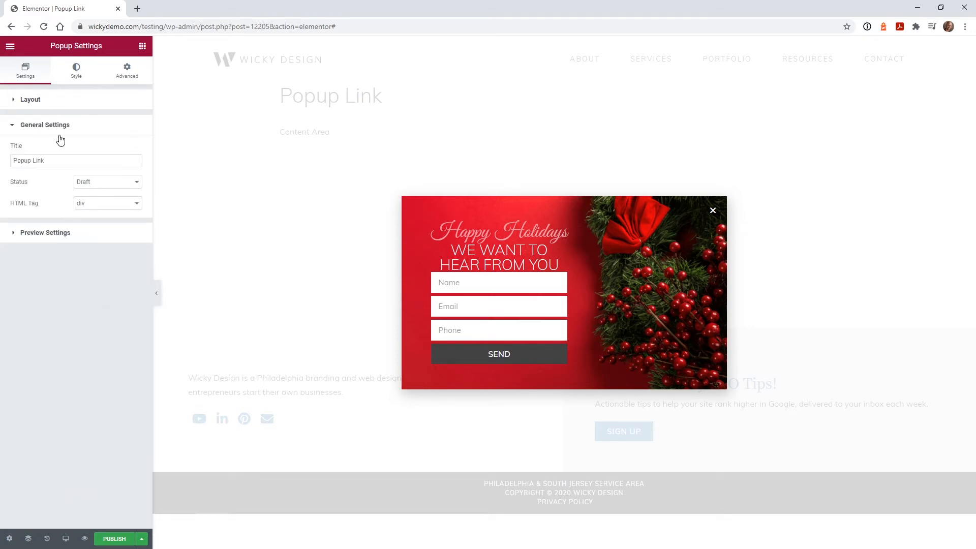
click(57, 234)
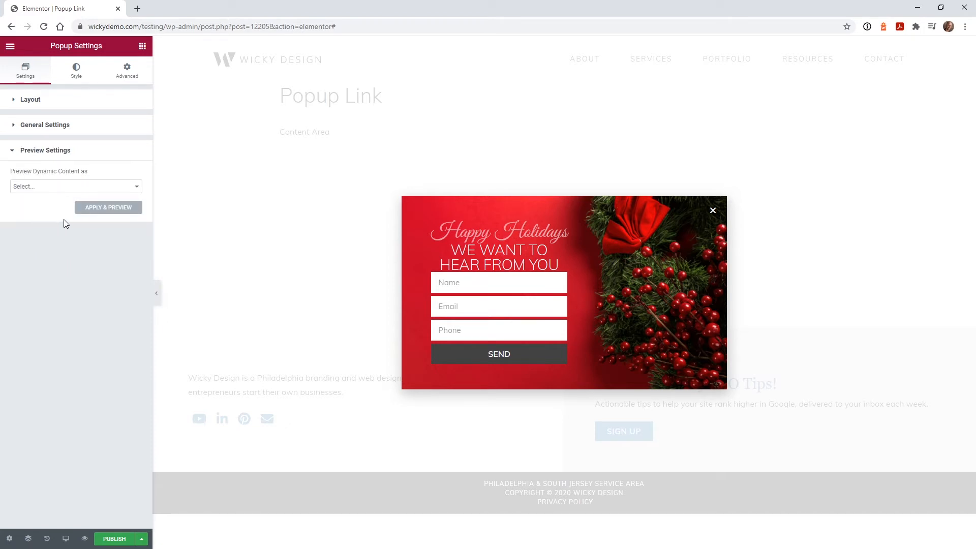
click(77, 79)
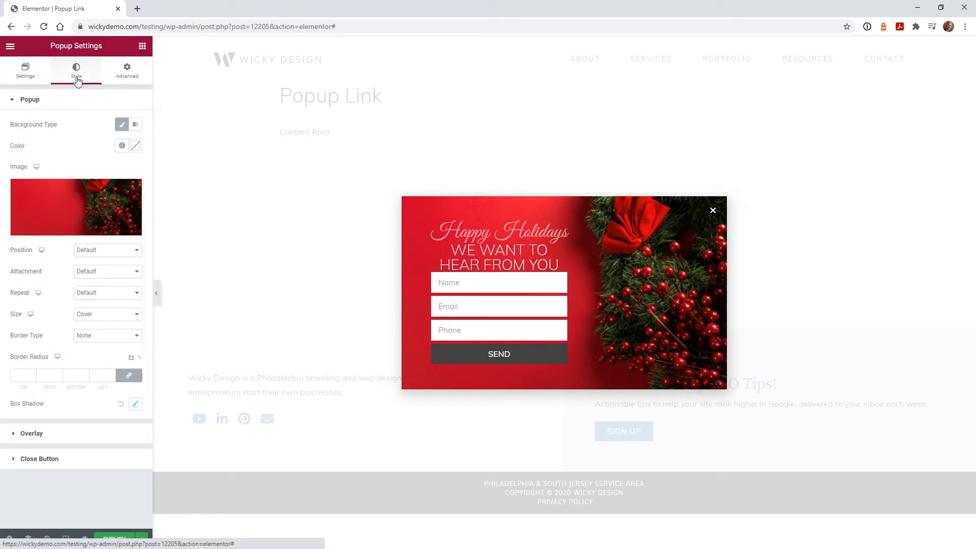
mouse_move(91, 203)
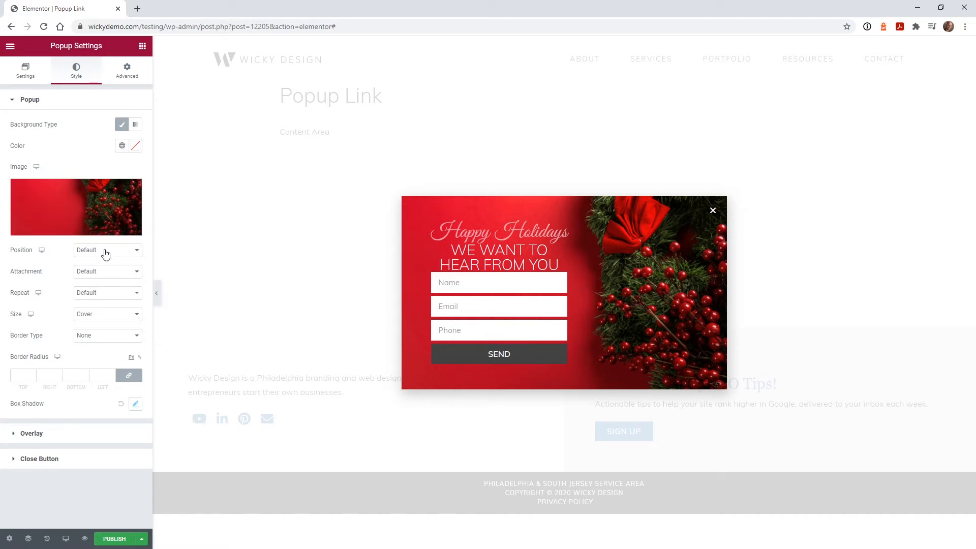
Step: Change the popup overlay's color to a slightly transparent dark gray, about #4E4E4EDE
click(68, 438)
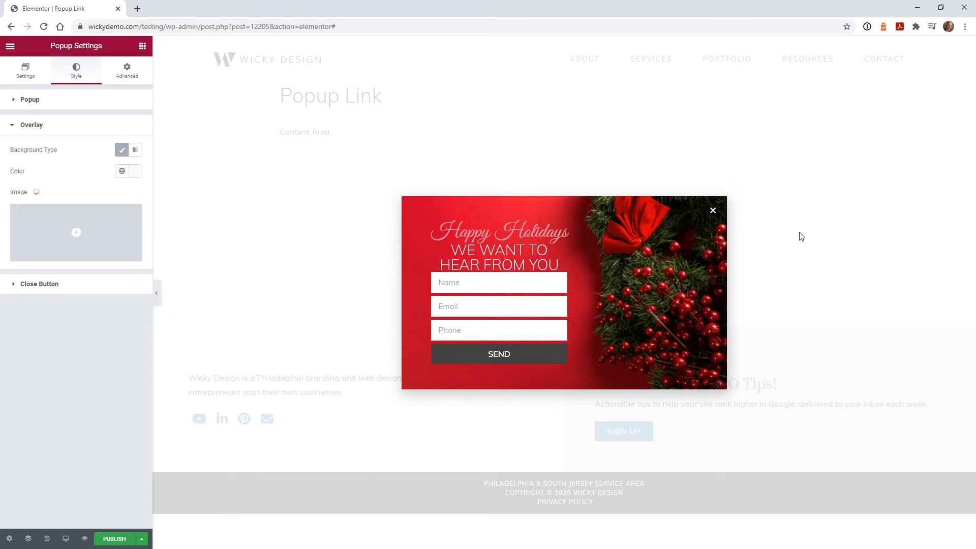
click(136, 178)
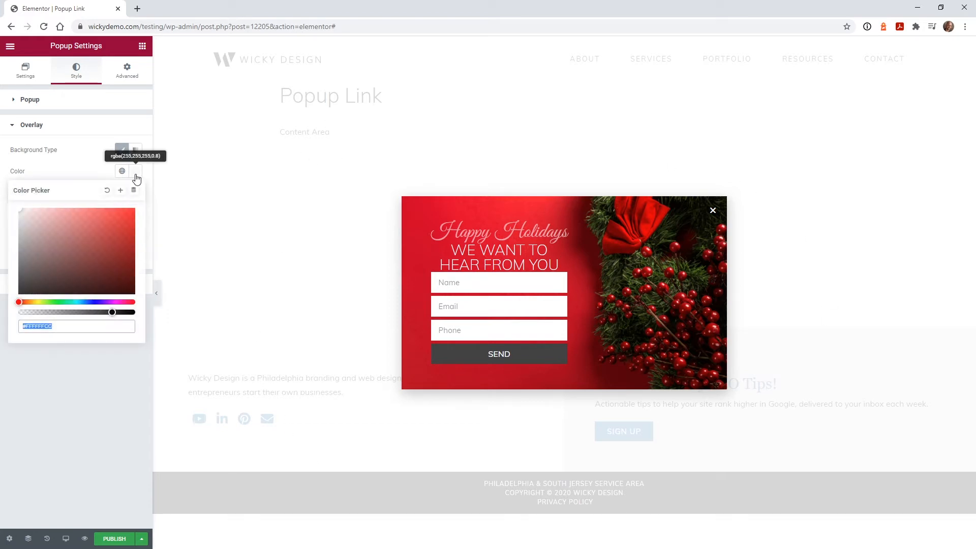
click(120, 312)
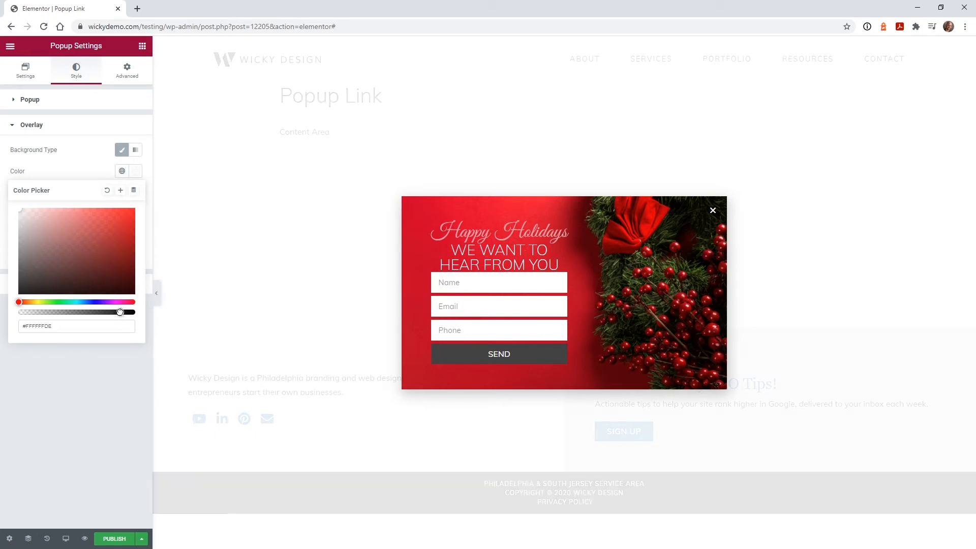
drag(39, 242, 18, 268)
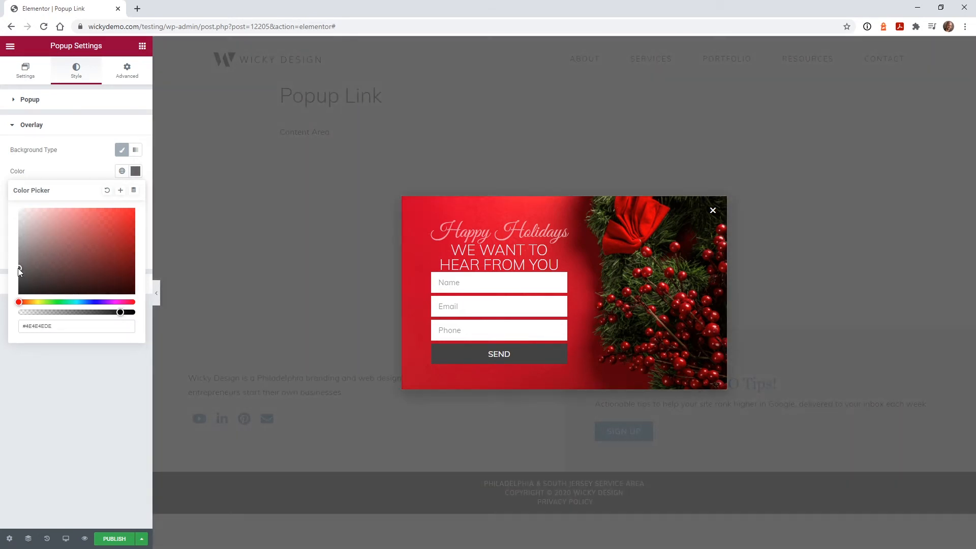
click(110, 383)
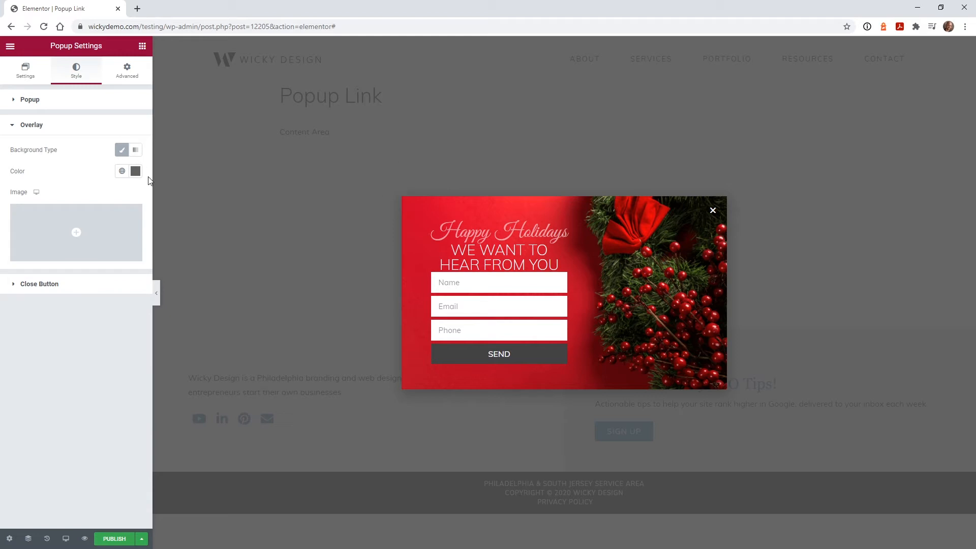
click(135, 171)
mouse_move(123, 311)
mouse_down()
mouse_move(53, 313)
mouse_move(120, 311)
mouse_up()
click(75, 397)
Step: Try the Outside position and a lowered vertical position for the popup's close button, restoring both settings
click(69, 284)
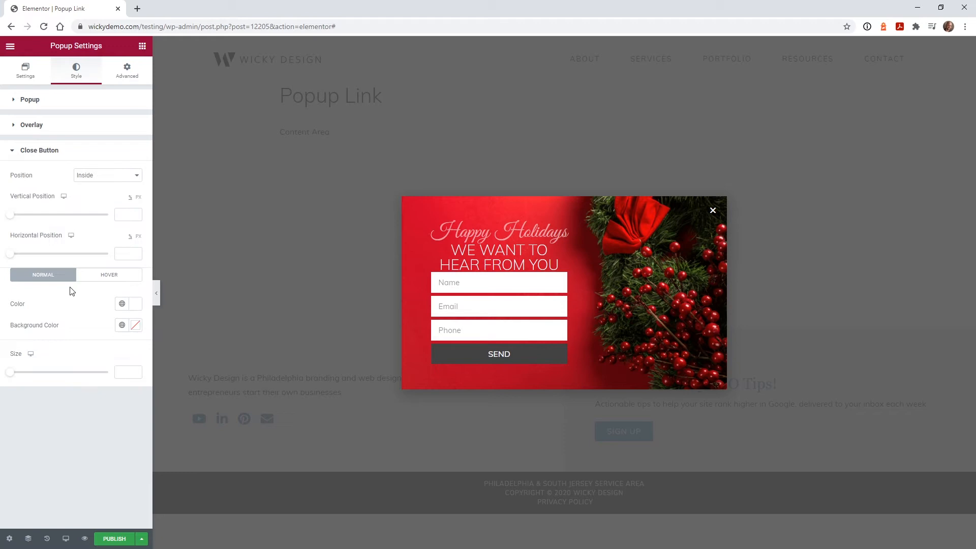
click(109, 177)
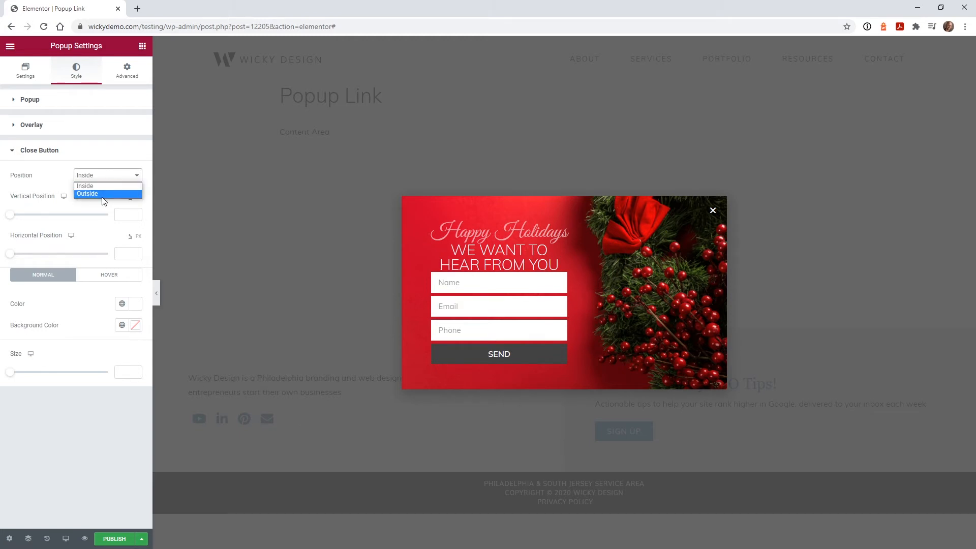
click(102, 198)
key(Down)
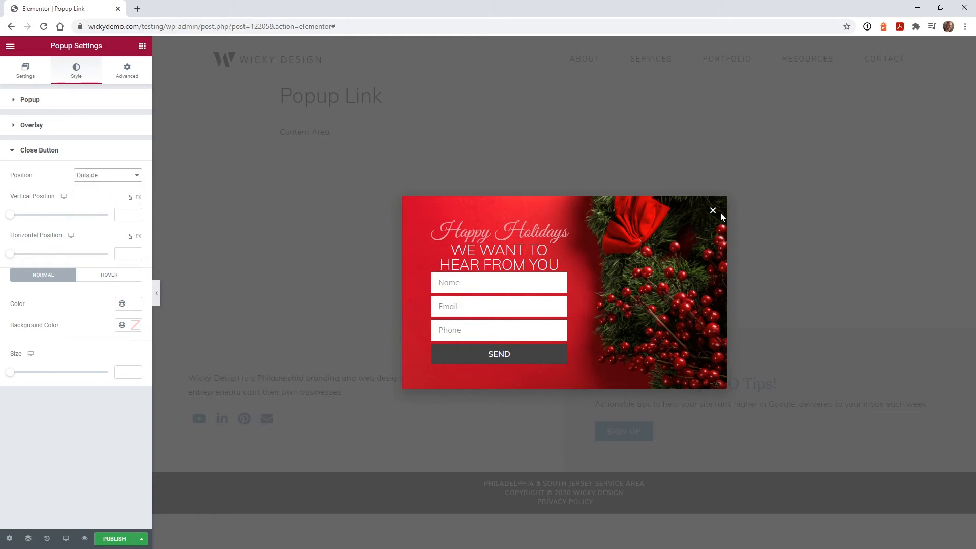
click(88, 180)
click(84, 181)
click(86, 177)
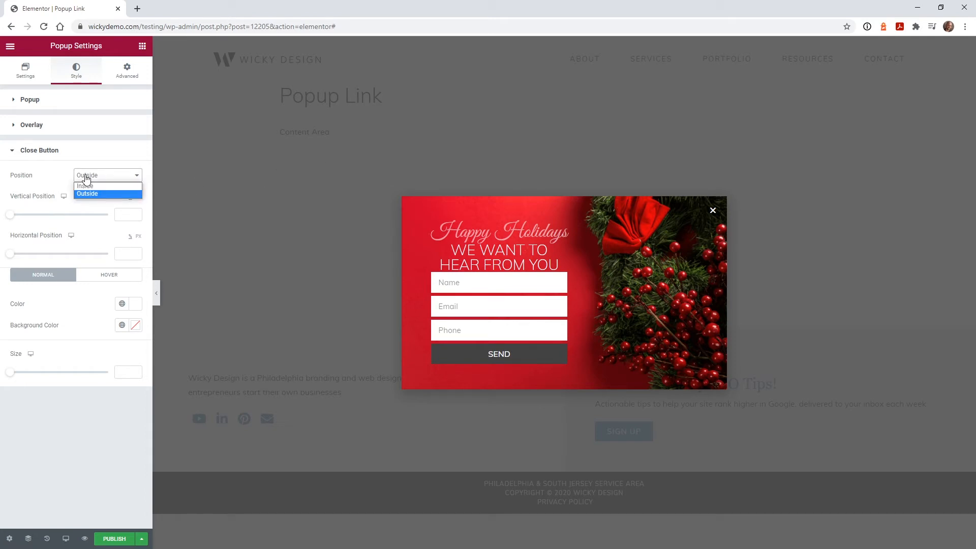
click(86, 186)
drag(10, 216, 30, 224)
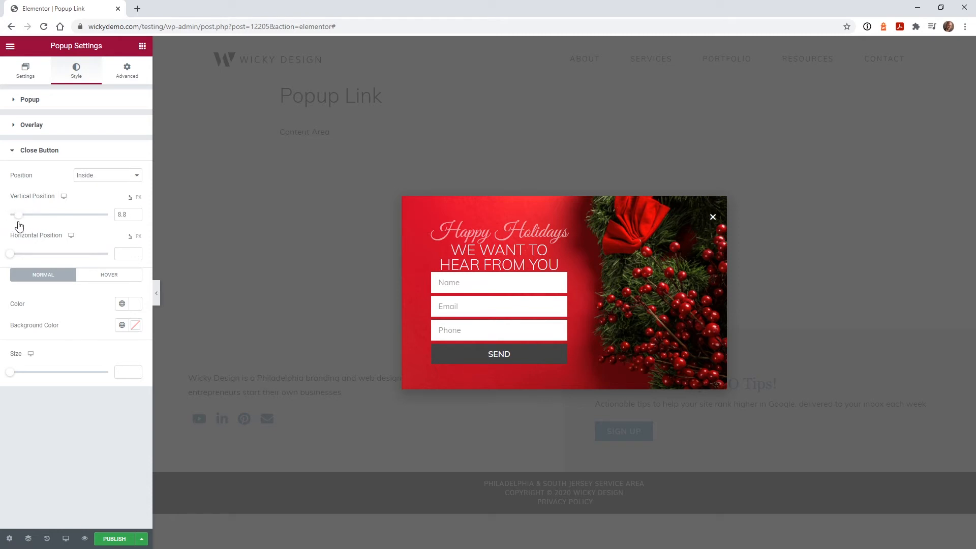
key(ctrl+z)
Step: Enlarge the popup's close button slightly and open the popup's advanced settings
drag(11, 373, 26, 388)
click(127, 75)
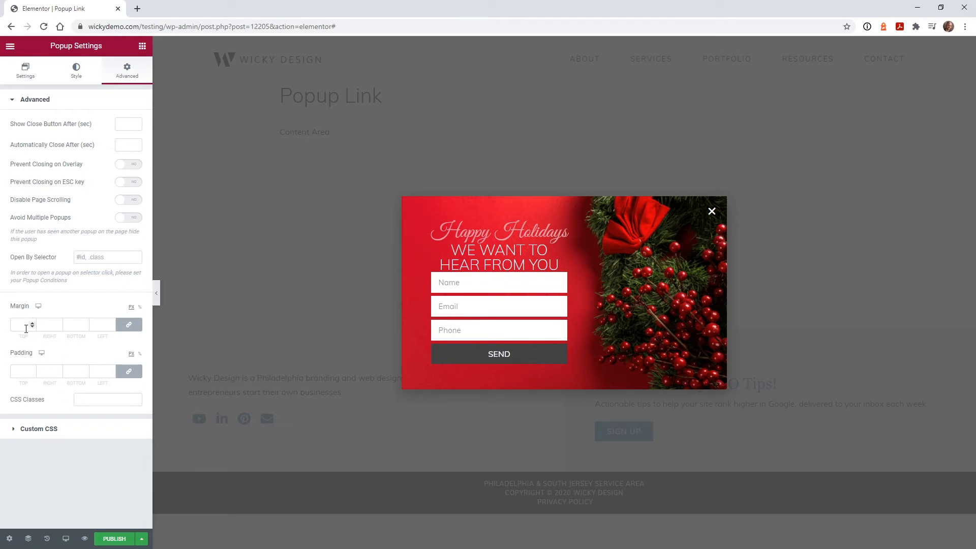
Step: Examine the popup's custom CSS and layout settings, and the editing options of its section, Happy Holidays heading and form
click(48, 431)
click(58, 105)
click(20, 68)
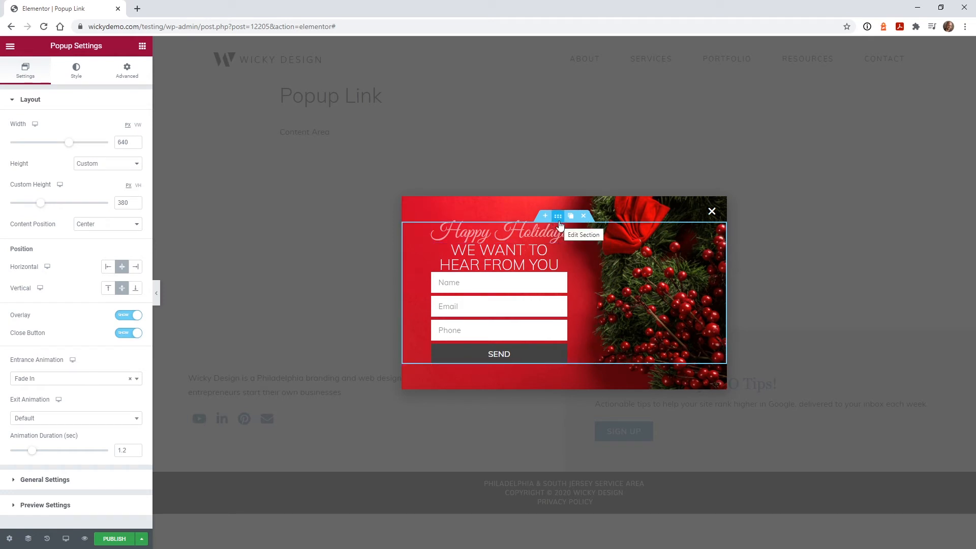
click(558, 224)
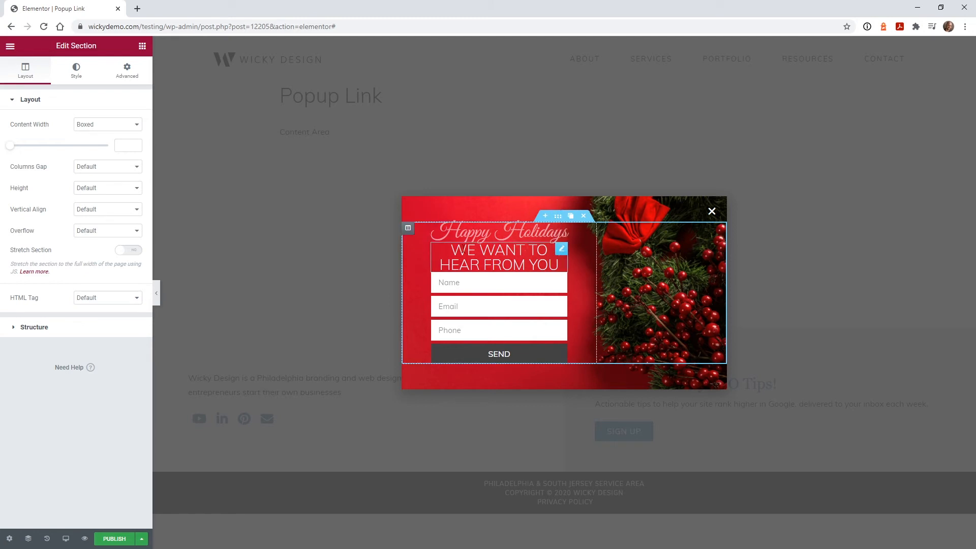
click(492, 236)
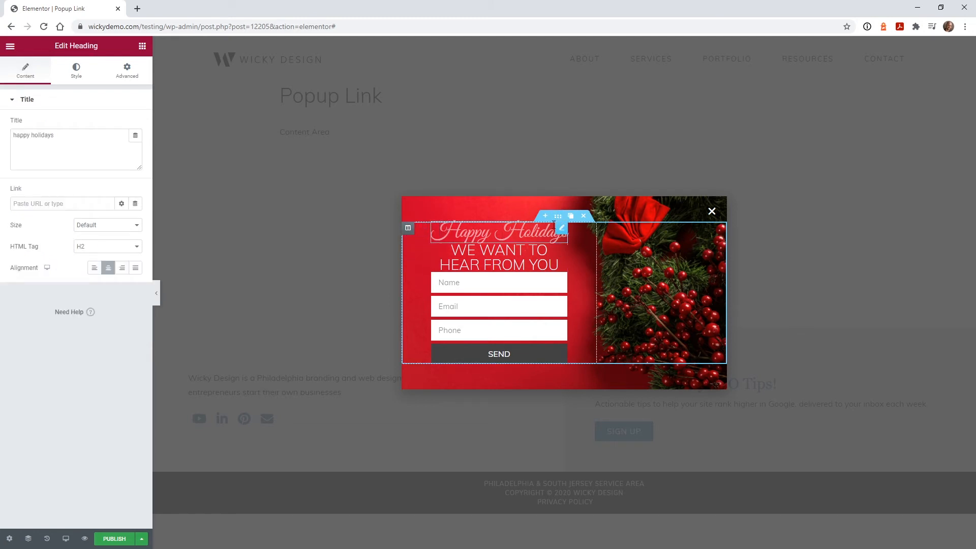
click(539, 279)
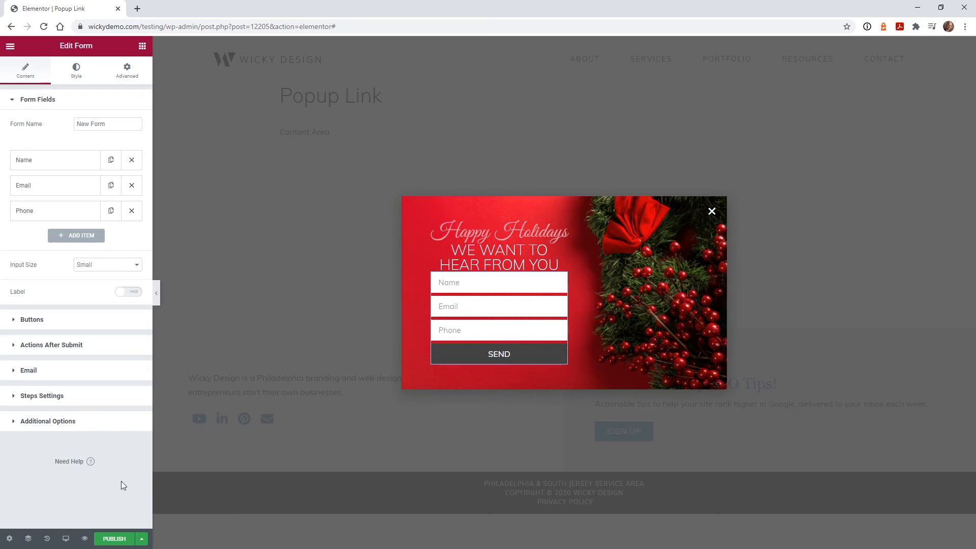
Step: Review the popup's conditions, triggers and advanced rules, and publish it with none of them enabled
click(106, 541)
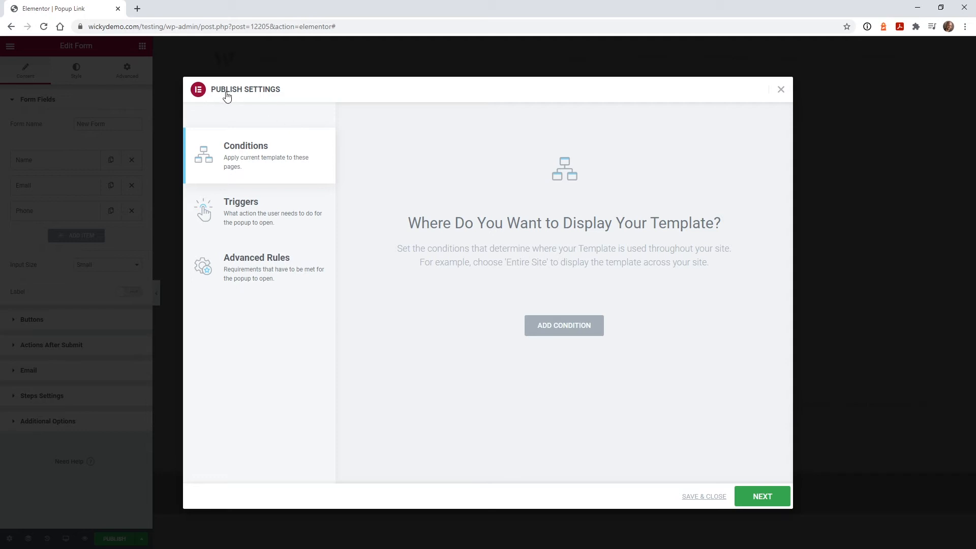
click(279, 224)
click(283, 281)
click(281, 157)
click(281, 214)
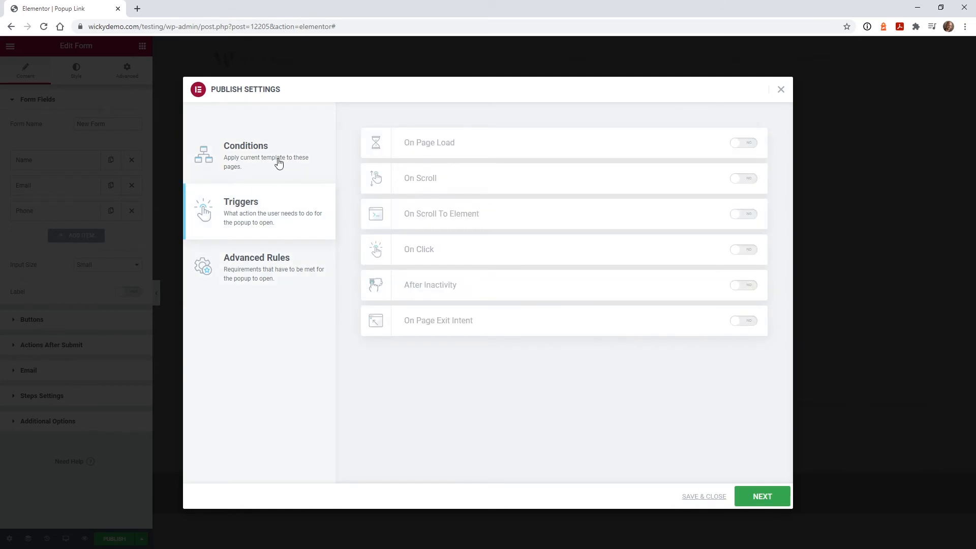
click(274, 259)
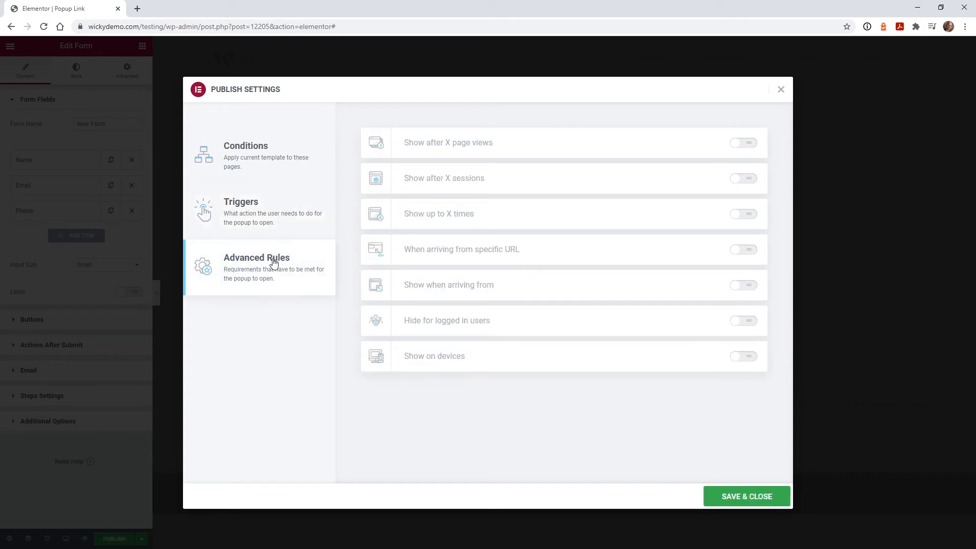
click(273, 219)
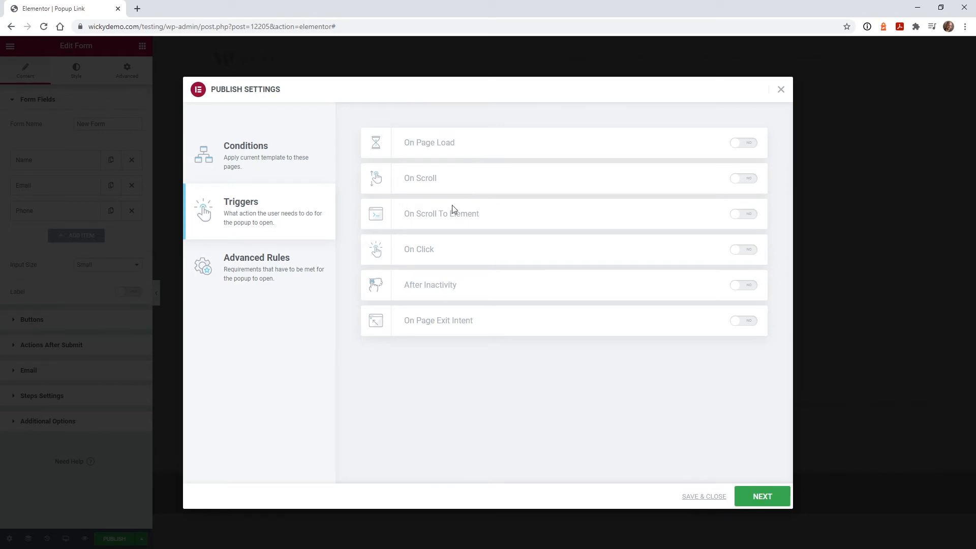
click(295, 274)
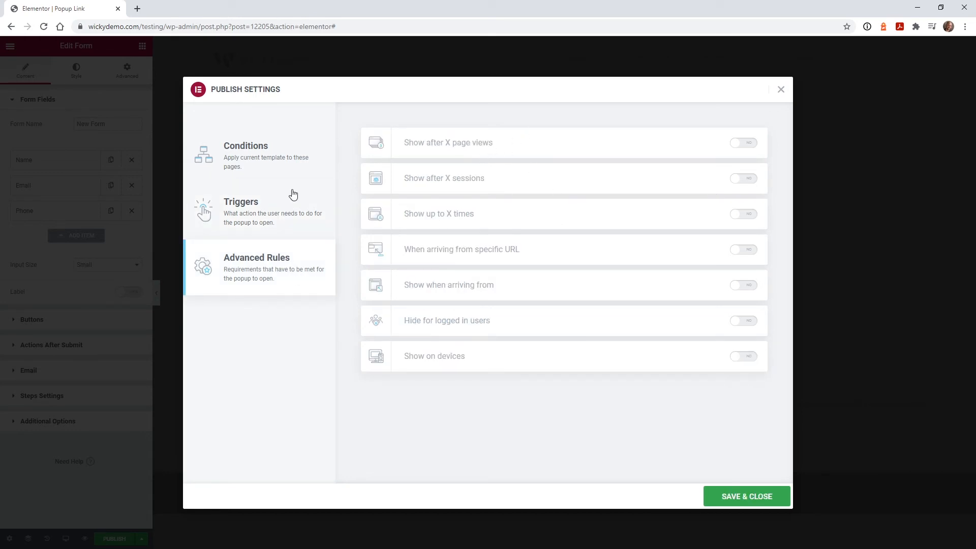
click(722, 497)
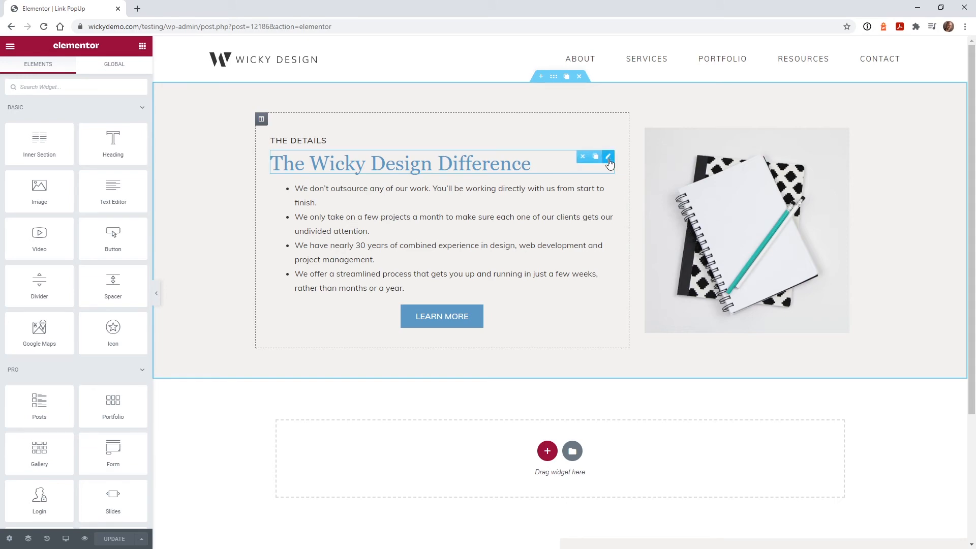
Step: Set the link of the heading "The Wicky Design Difference" to the dynamic Popup action
click(609, 159)
click(97, 203)
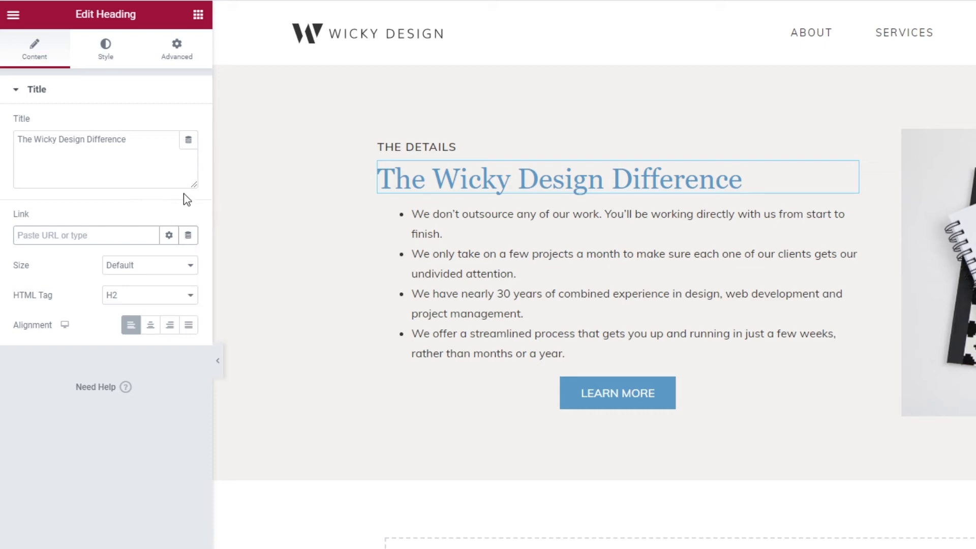
click(189, 236)
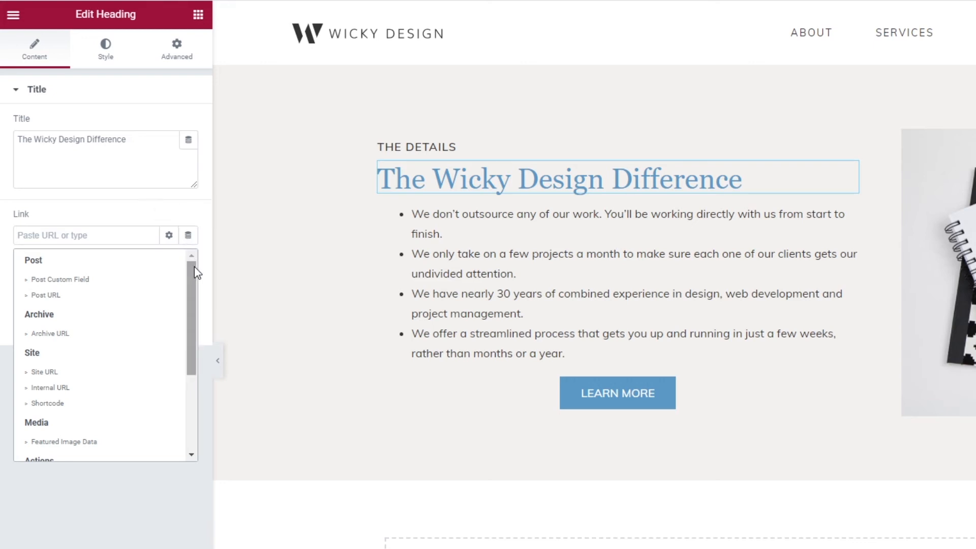
scroll(191, 274, down, 1)
drag(190, 277, 189, 319)
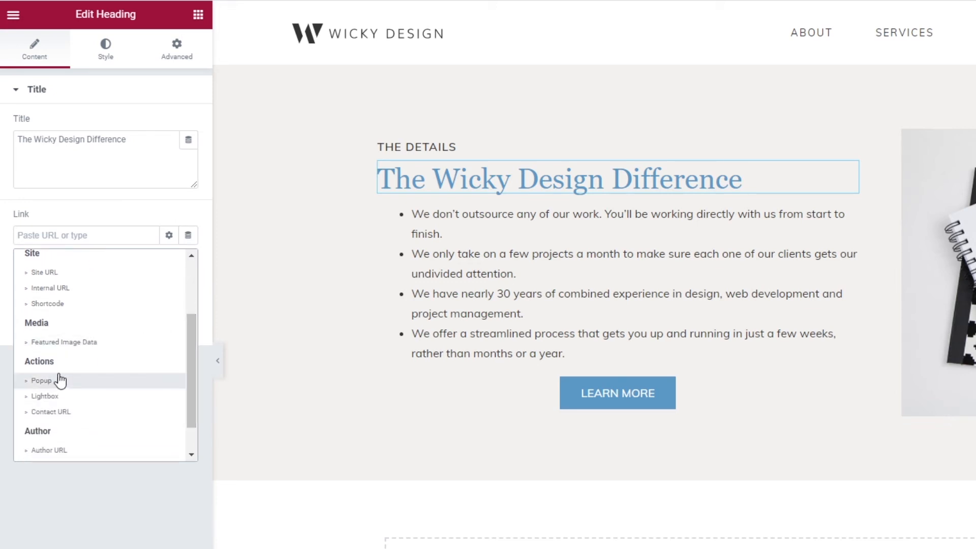
click(88, 387)
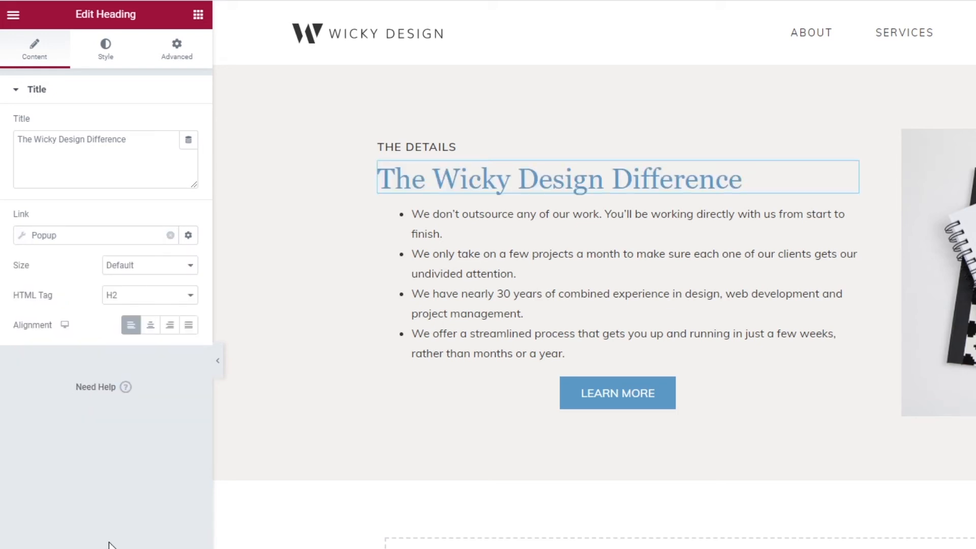
Step: Choose Popup Link (Template) as the popup opened by the heading's link, searching for "link", and close the link settings
click(66, 238)
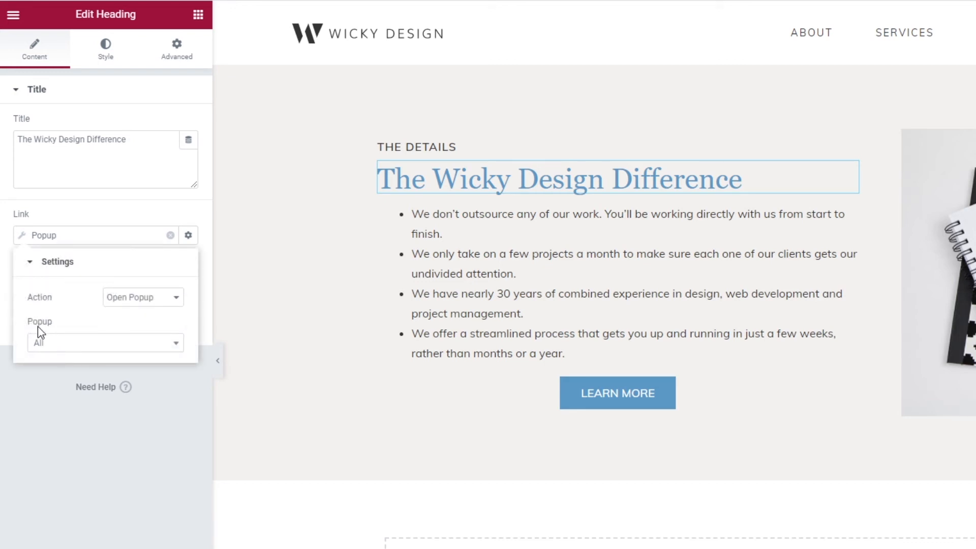
click(50, 347)
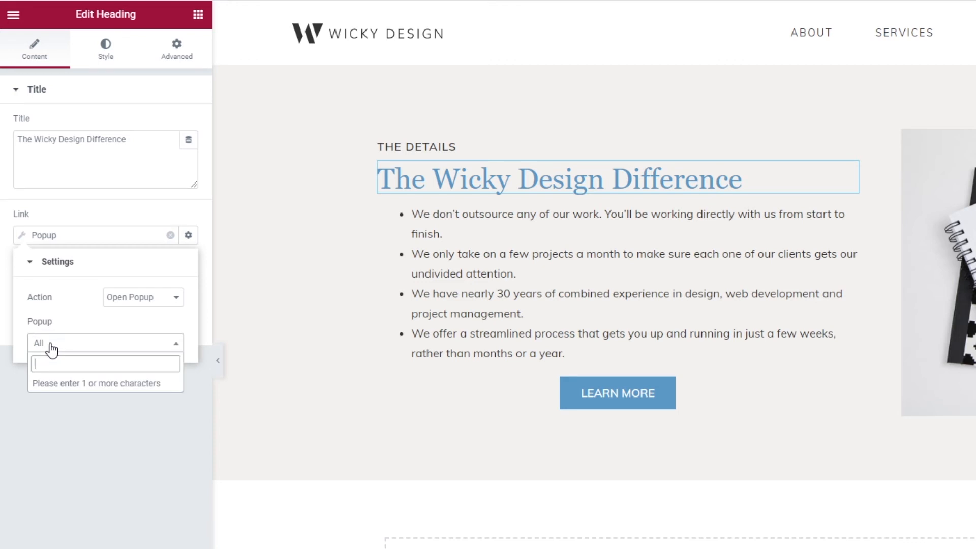
text(link)
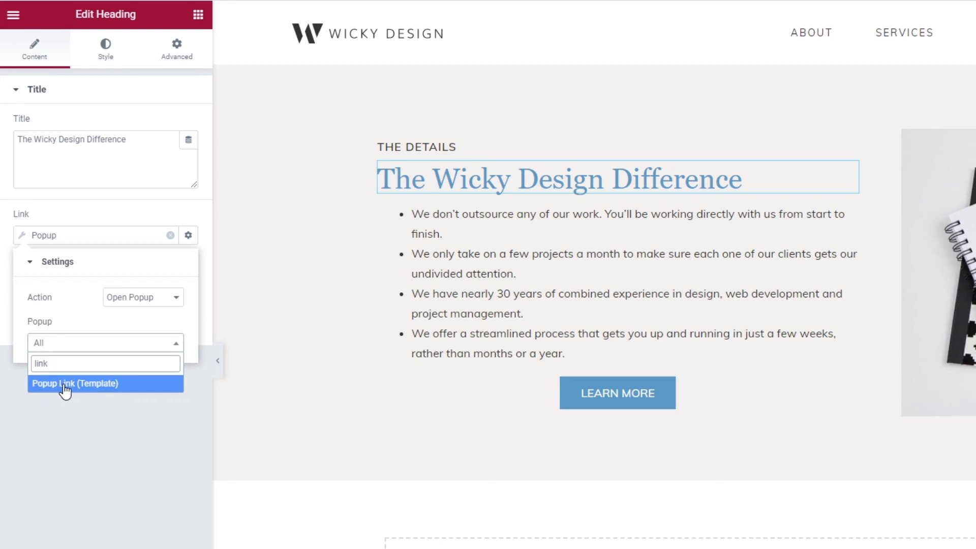
click(65, 387)
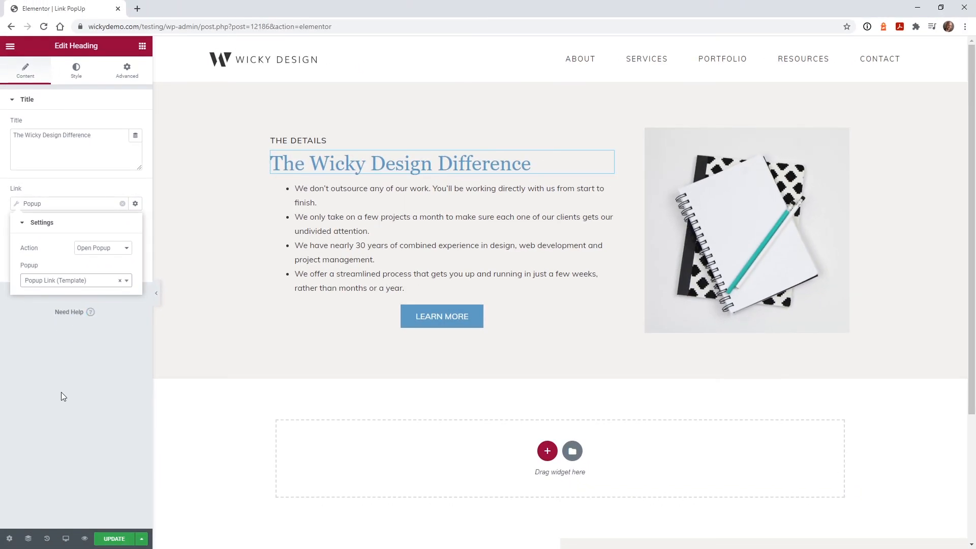
click(62, 392)
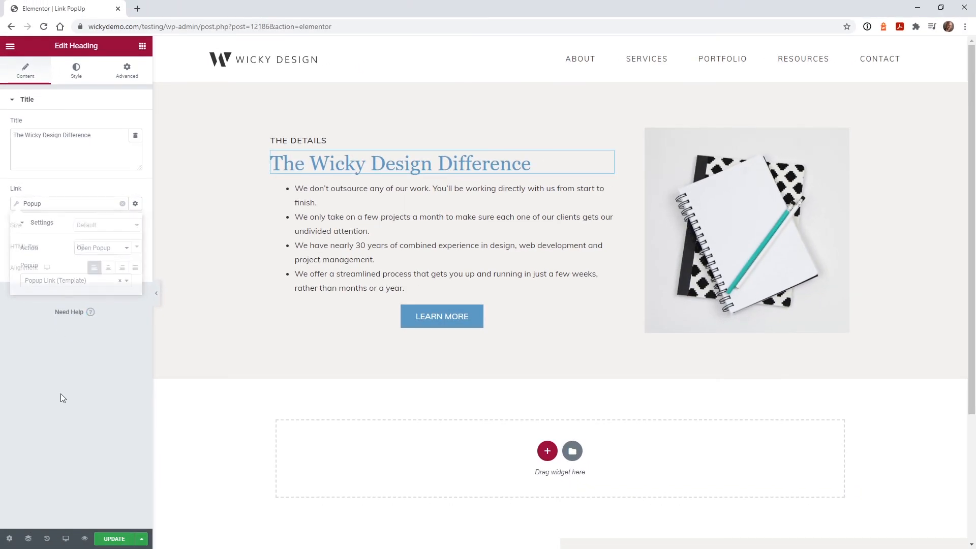
click(420, 167)
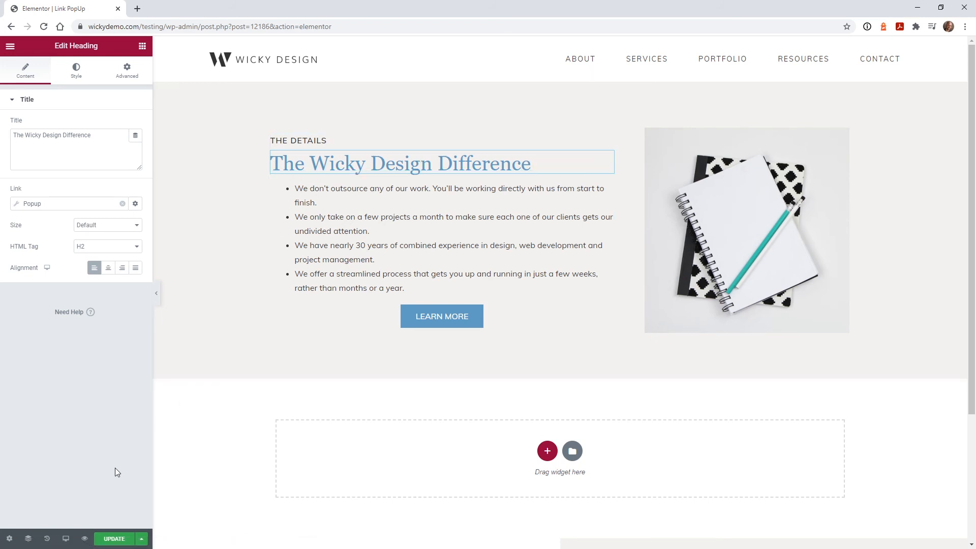
Step: Preview the page and test opening the popup from the heading link several times, dismissing it through the overlay
click(86, 540)
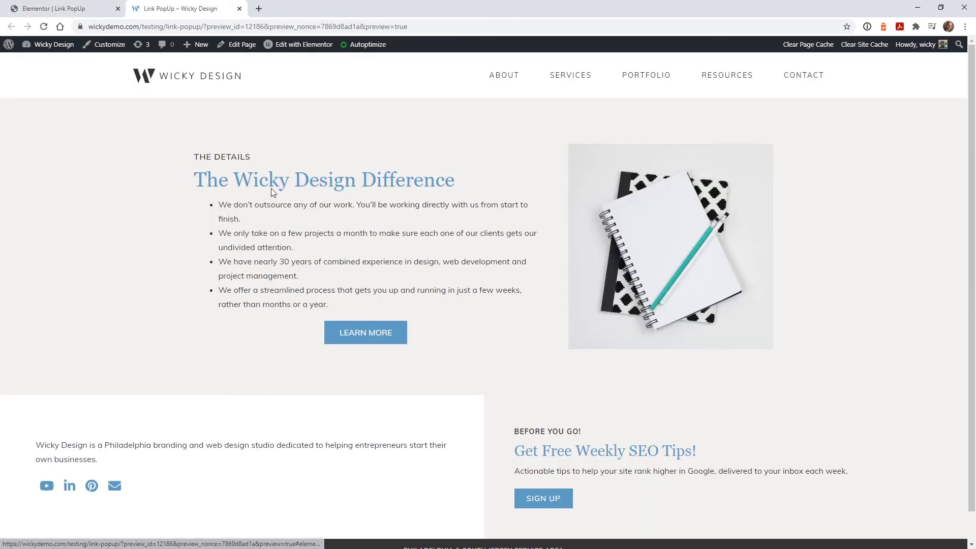
click(448, 188)
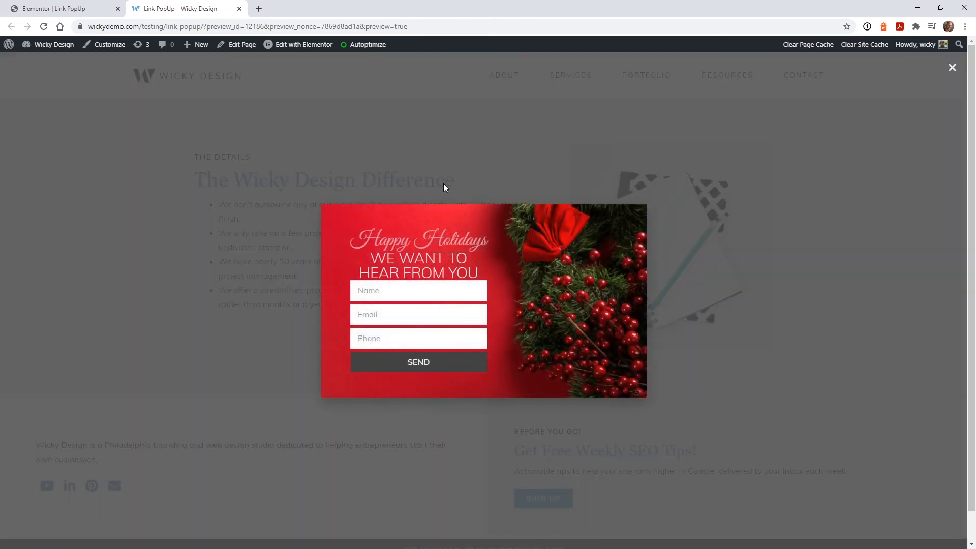
click(170, 309)
click(382, 181)
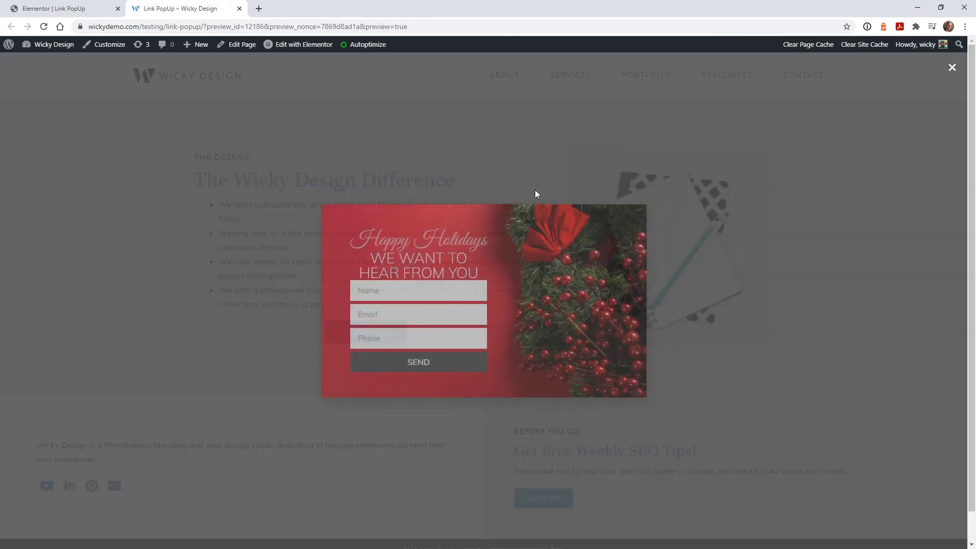
click(814, 232)
click(428, 186)
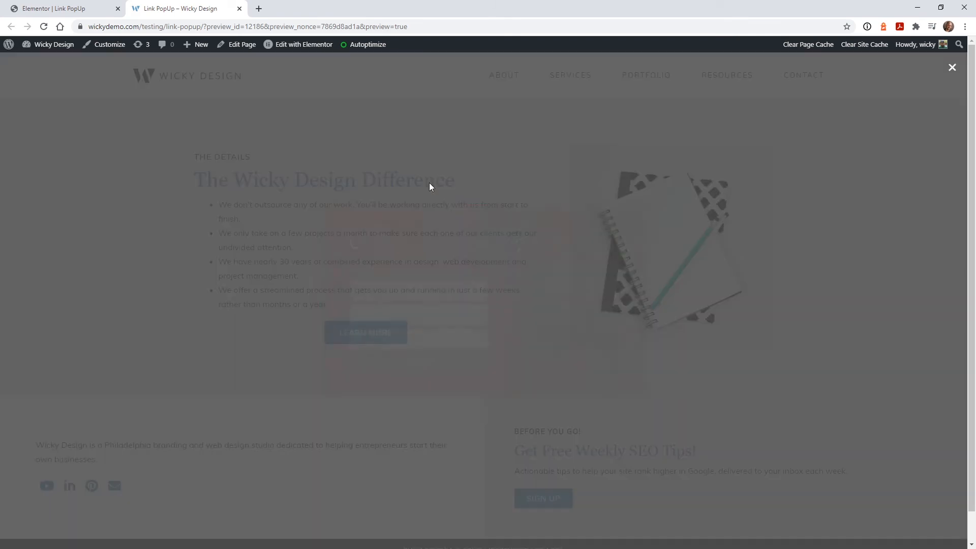
click(738, 263)
click(443, 186)
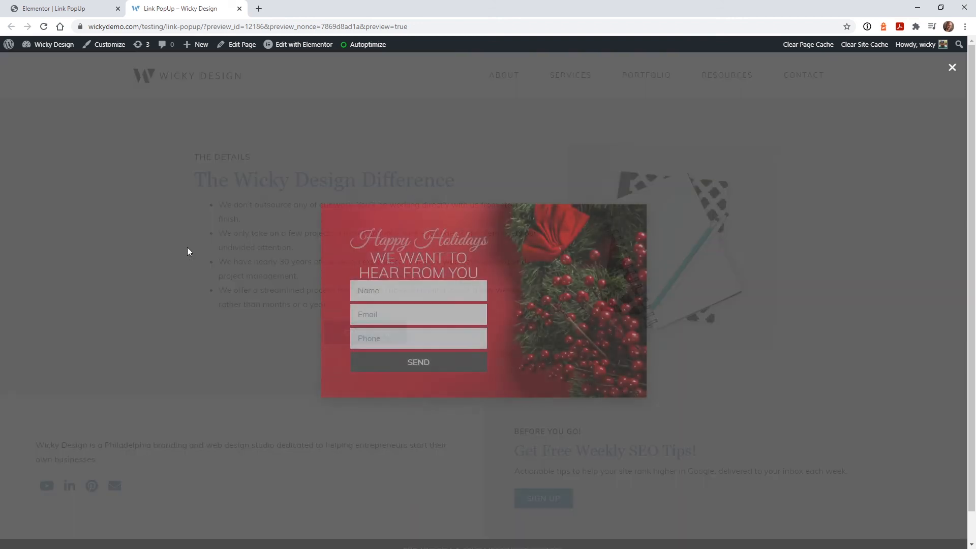
click(187, 247)
click(253, 193)
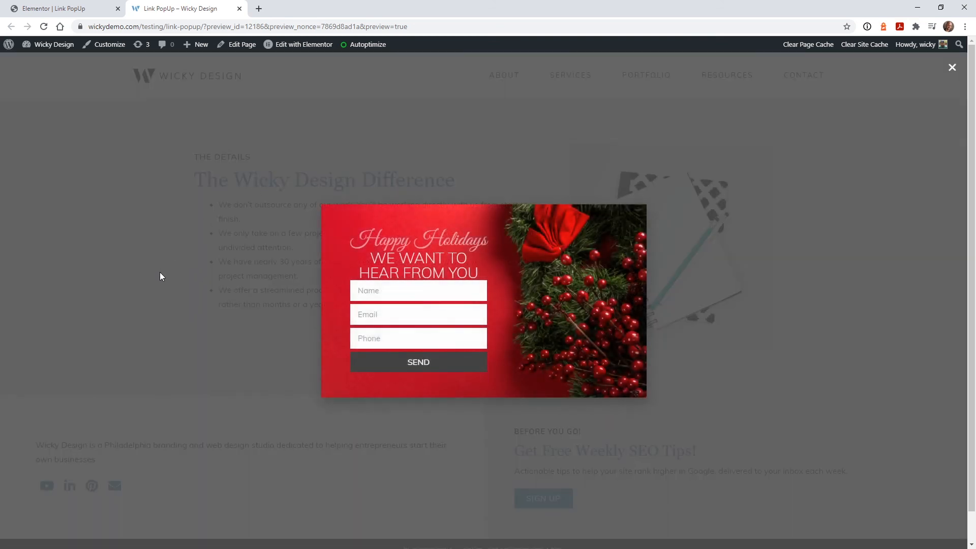
click(159, 270)
Step: Test the heading's popup twice more, dismissing it once with its close button and once through the overlay
click(422, 184)
click(953, 70)
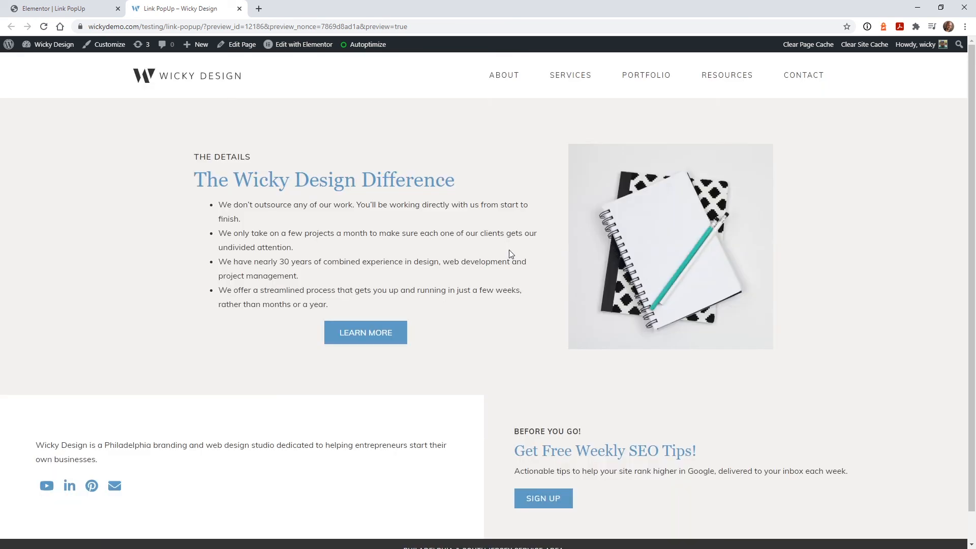
click(368, 182)
click(859, 122)
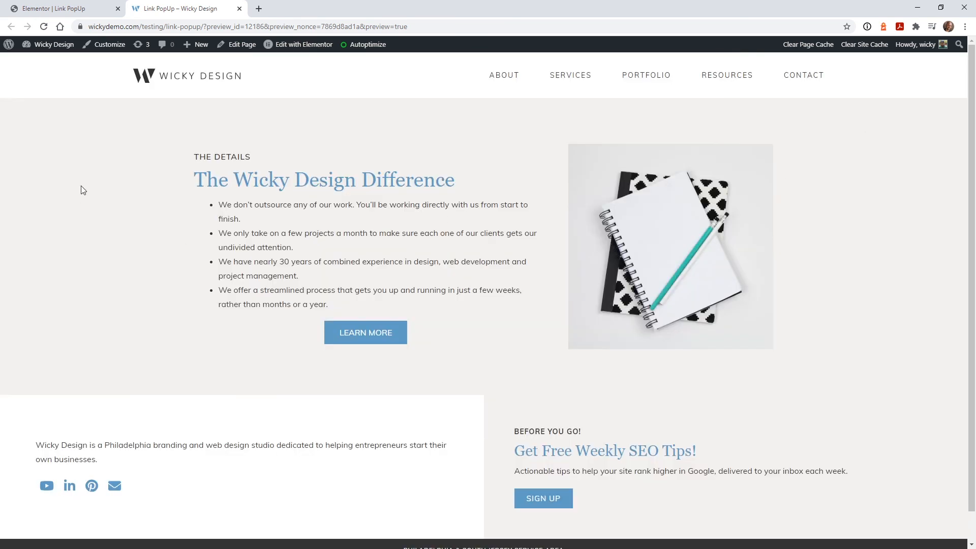
Step: Back in the page editor, link the LEARN MORE button to the dynamic Popup action with Popup Link (Template) as the popup
click(62, 7)
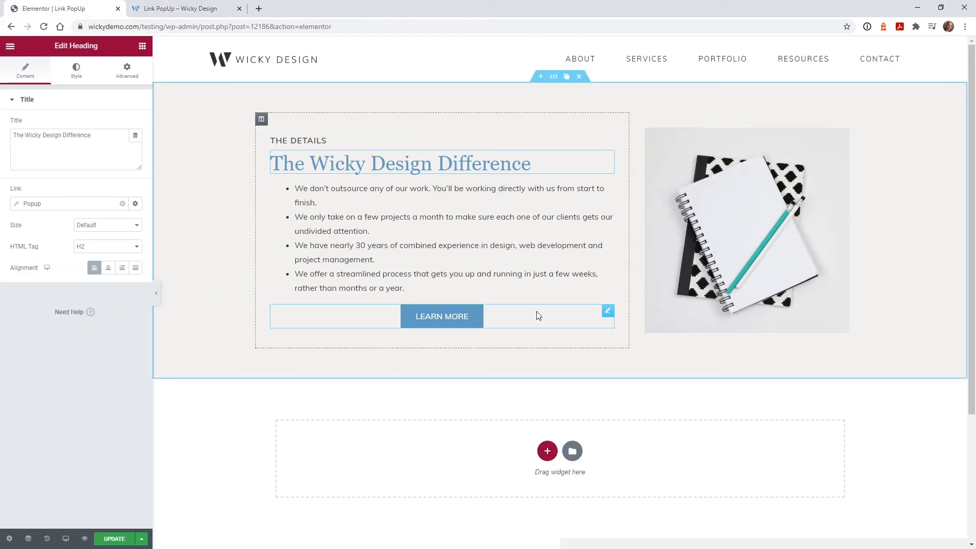
click(608, 311)
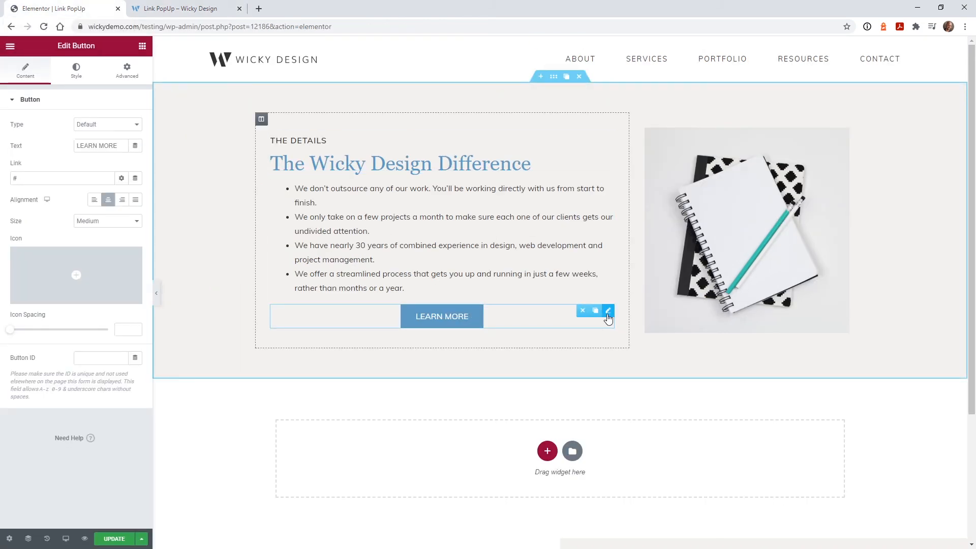
click(135, 179)
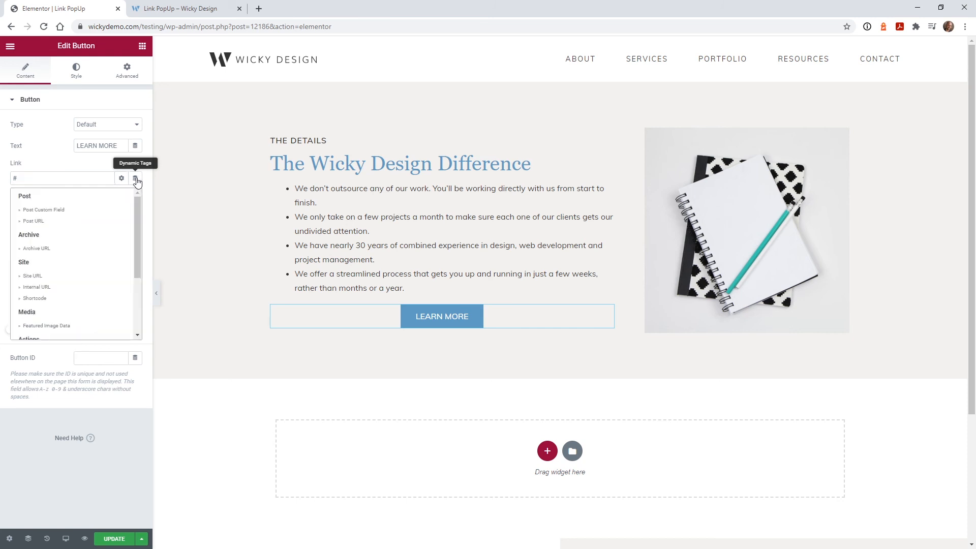
drag(135, 206, 137, 243)
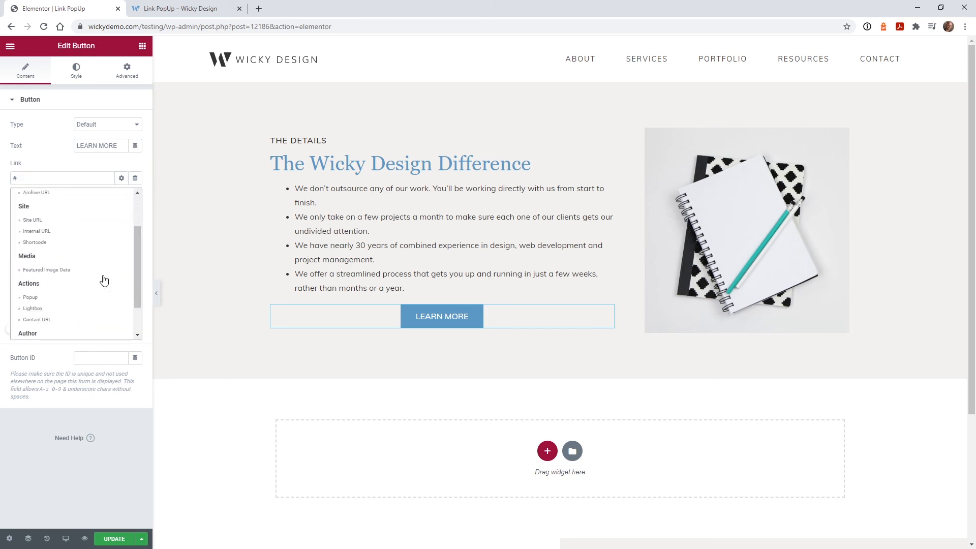
click(76, 297)
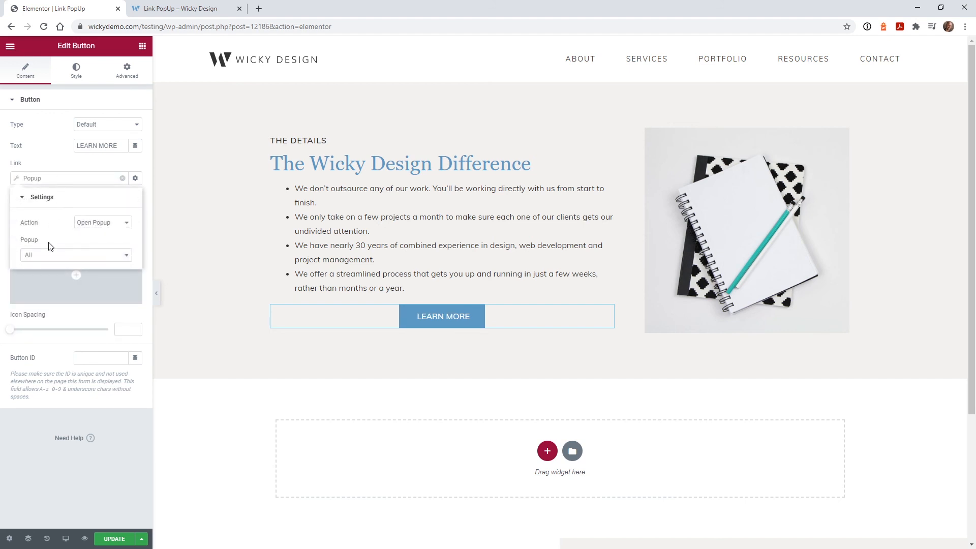
click(49, 258)
text(pop)
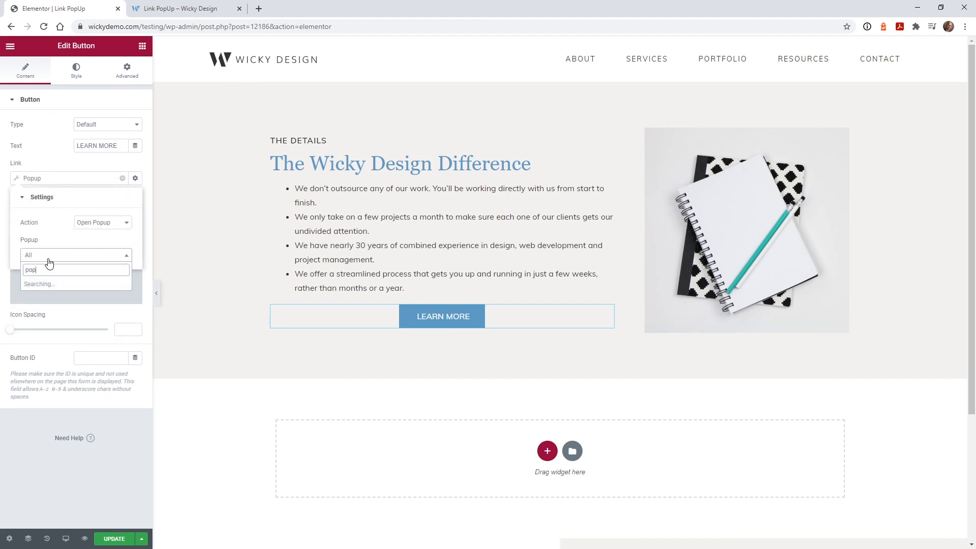
click(76, 283)
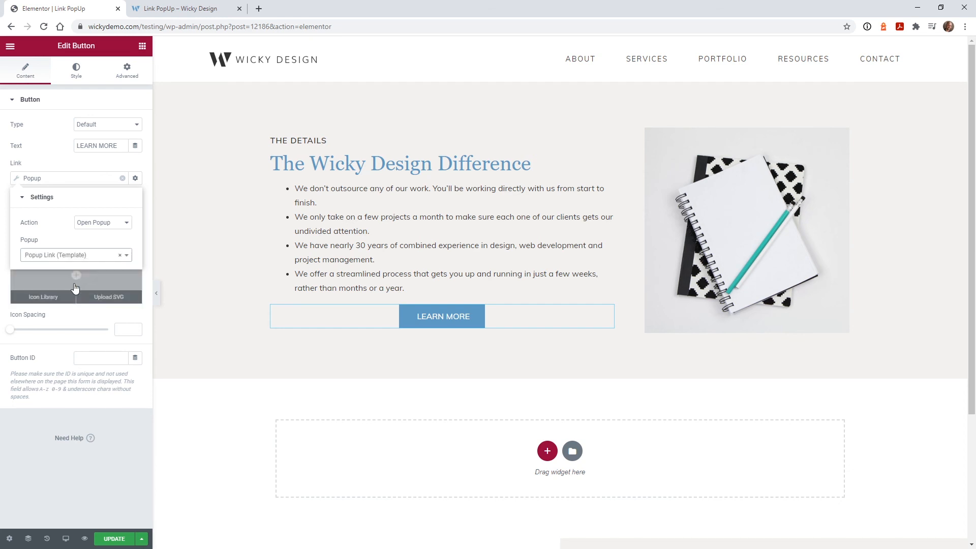
Step: Close the button's link settings and give the notebook image a Custom URL link with the dynamic Popup action
click(113, 494)
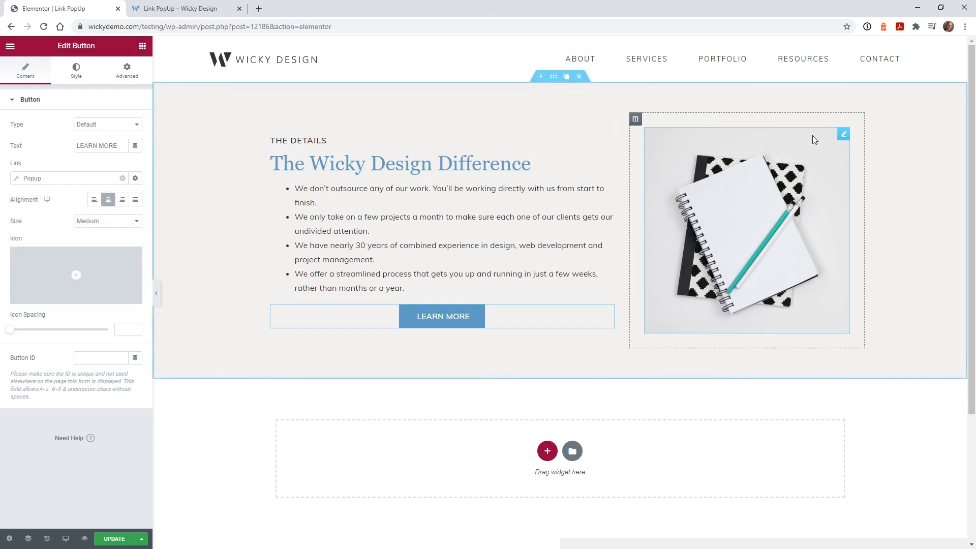
click(845, 135)
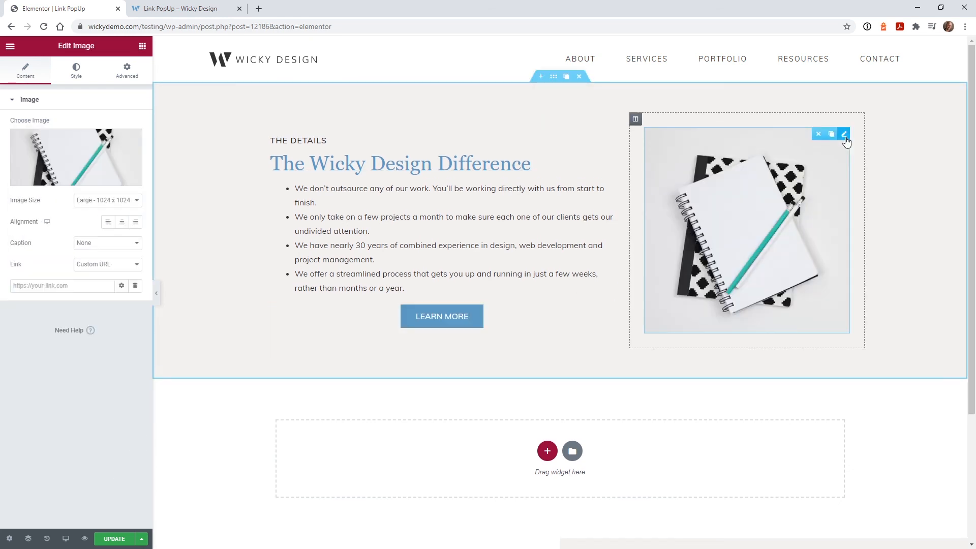
click(91, 266)
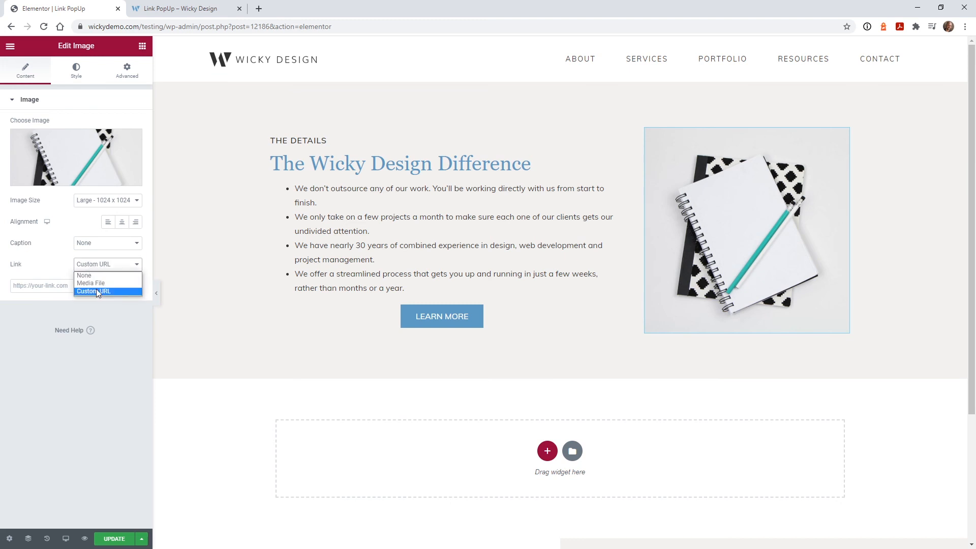
click(96, 292)
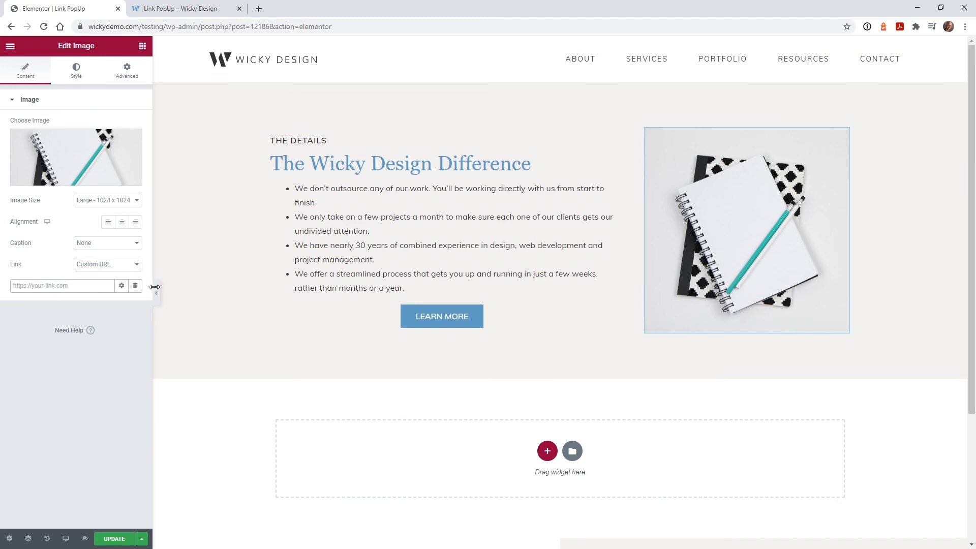
click(135, 285)
drag(139, 312, 137, 351)
click(71, 402)
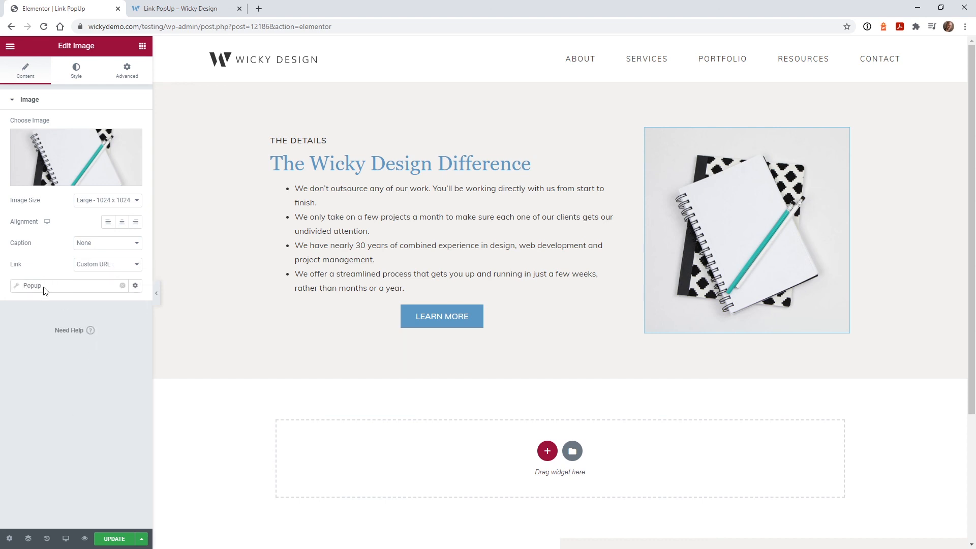
Step: Choose Popup Link (Template) as the popup opened by the image's link, searching for "pop", and update the page
click(56, 364)
text(p)
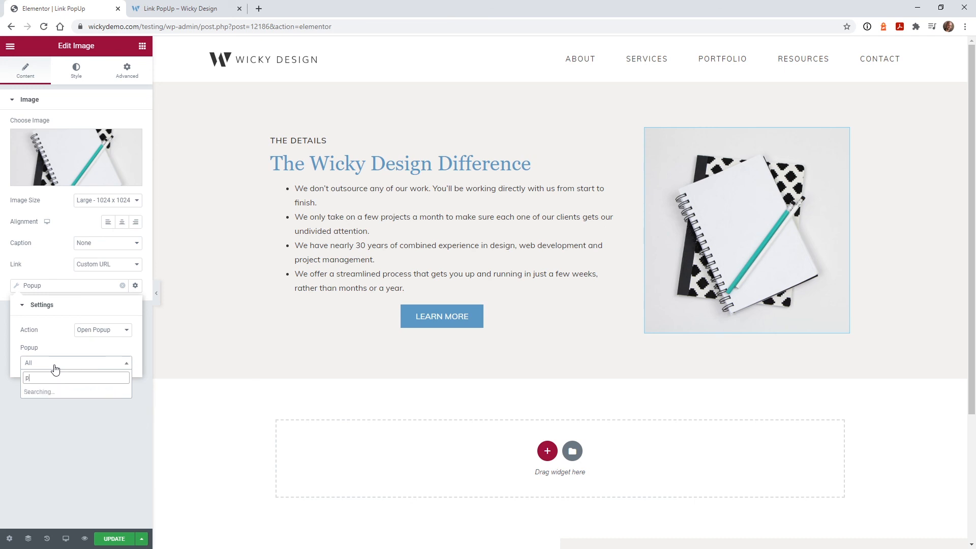
text(op)
click(74, 394)
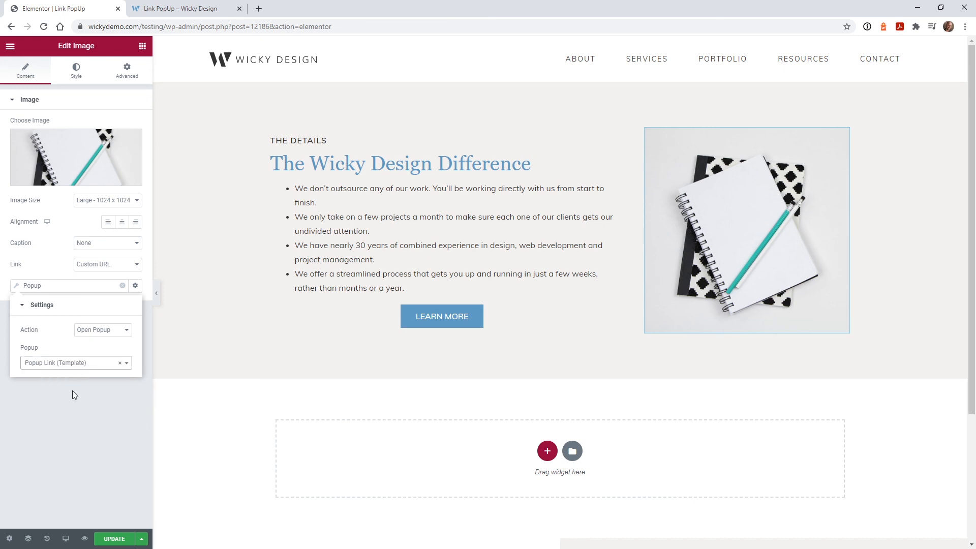
click(114, 539)
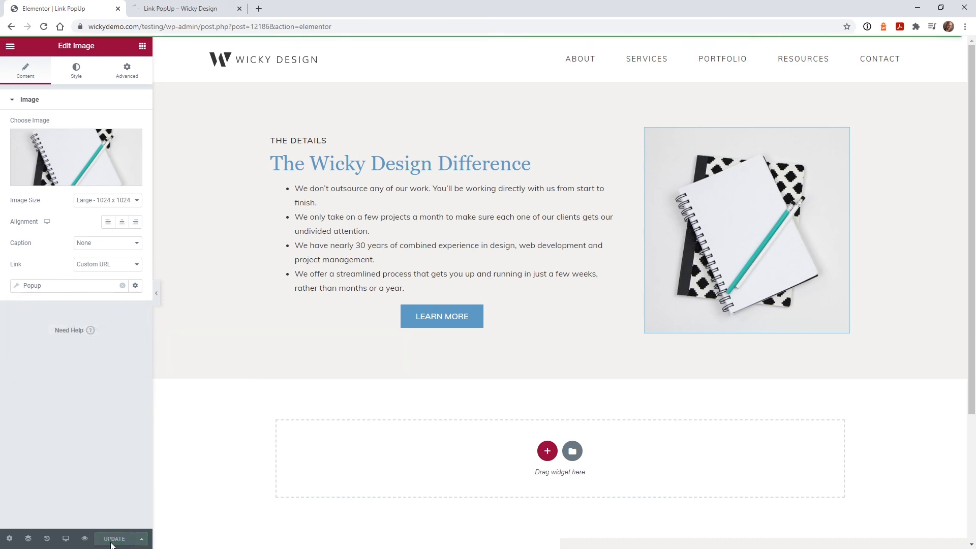
Step: Preview the page and test opening the popup from the heading, the LEARN MORE button and the image, dismissing it each time through the overlay
click(84, 538)
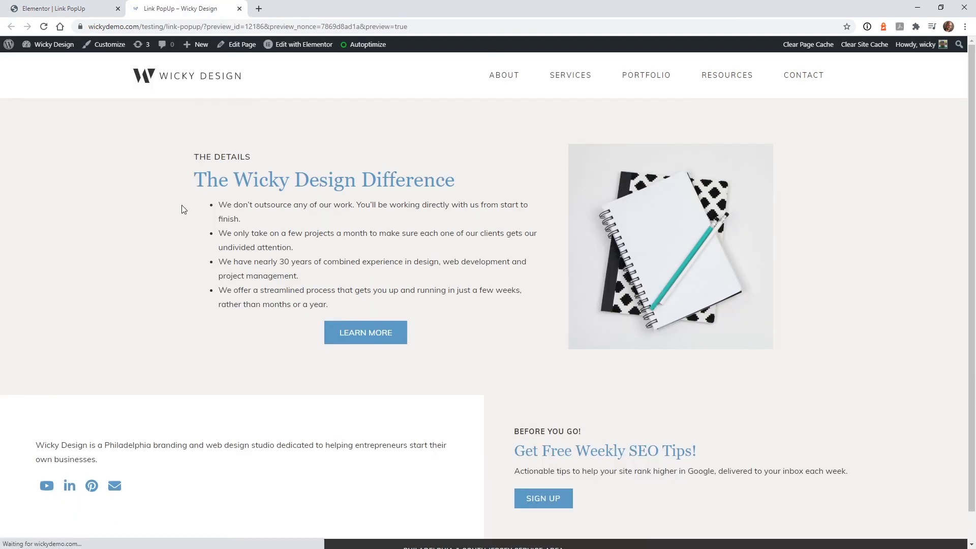
click(313, 186)
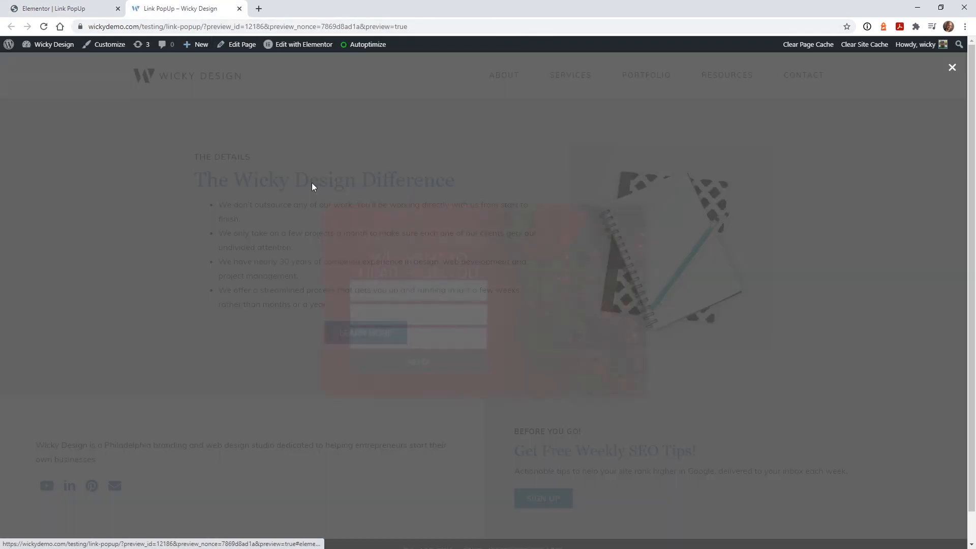
click(134, 313)
click(334, 333)
click(193, 336)
click(631, 233)
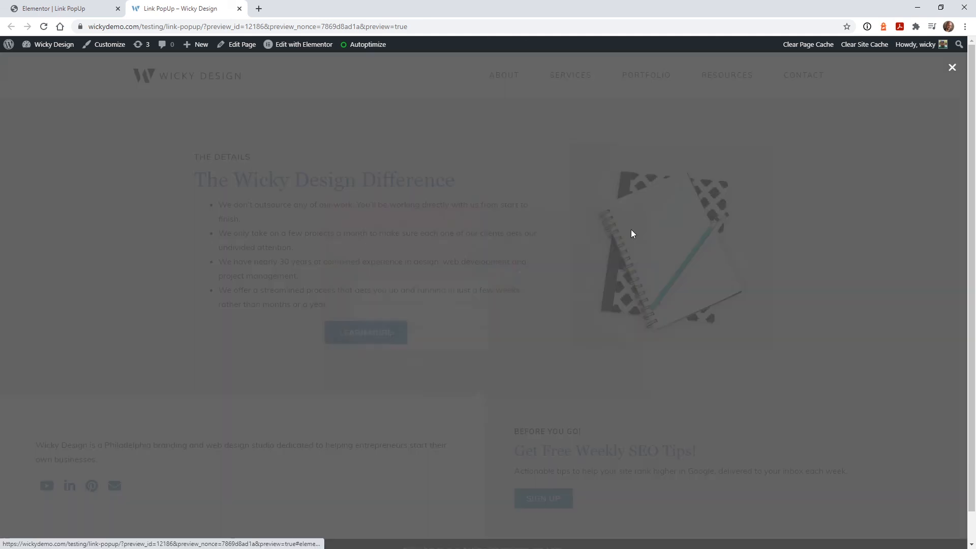
click(868, 182)
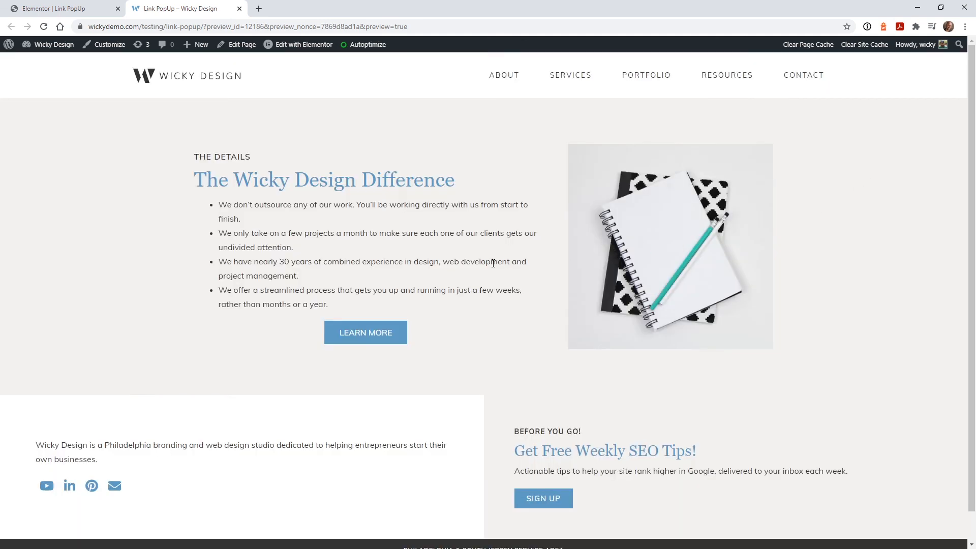
Step: Test the popup once more from the heading and the LEARN MORE button, dismissing it through the overlay
click(437, 189)
click(273, 258)
click(349, 338)
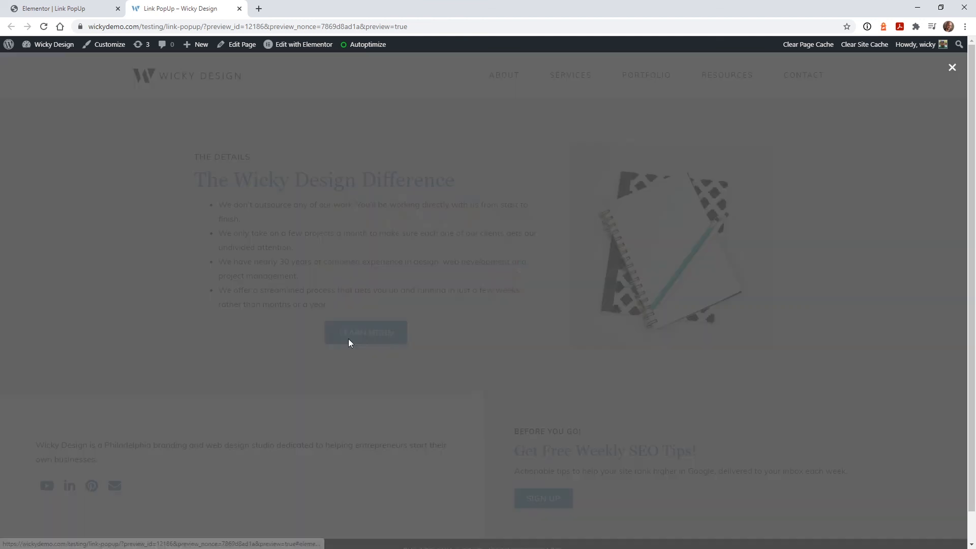
click(821, 205)
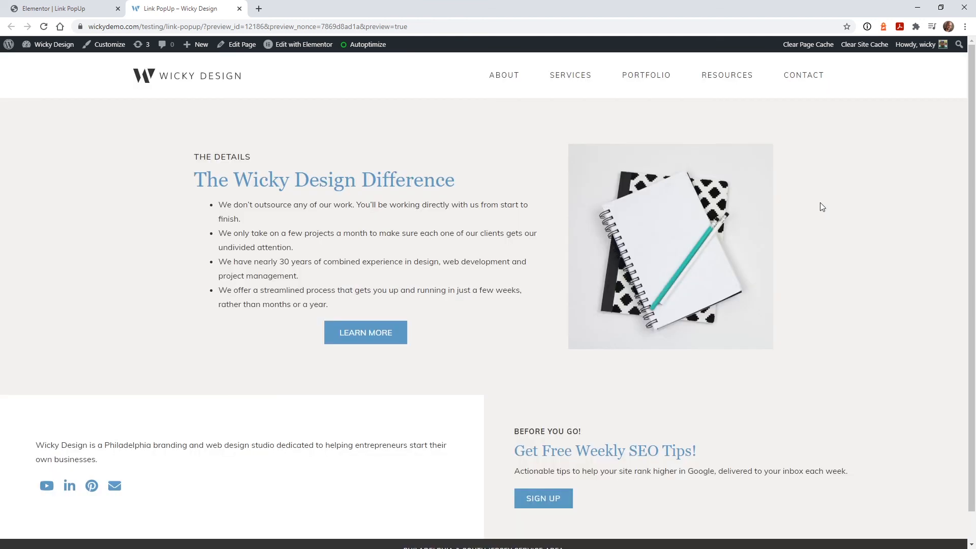